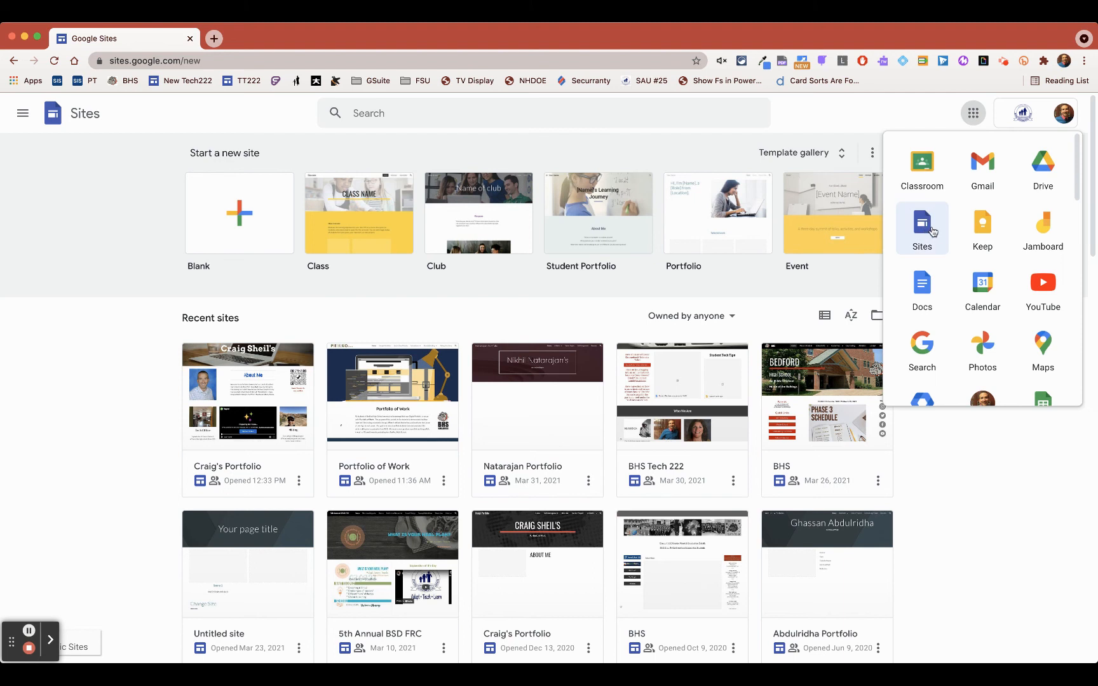
- Create a blank site and replace the page title with the portfolio owner's full name in possessive form
left_click(248, 219)
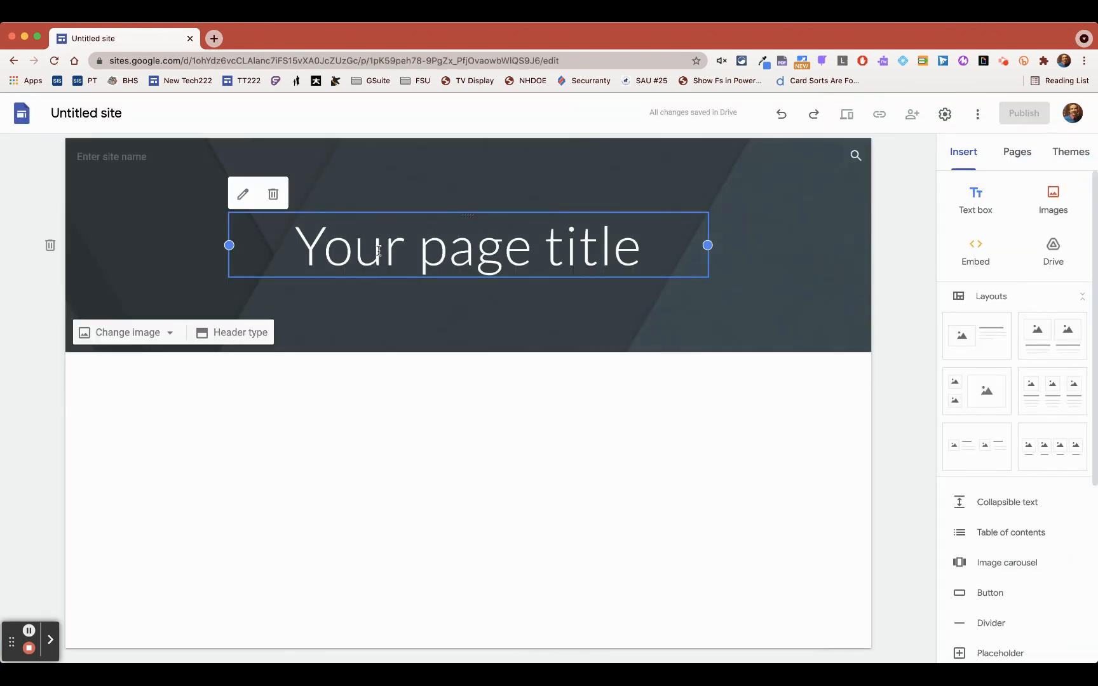
left_click(379, 251)
triple_click(387, 252)
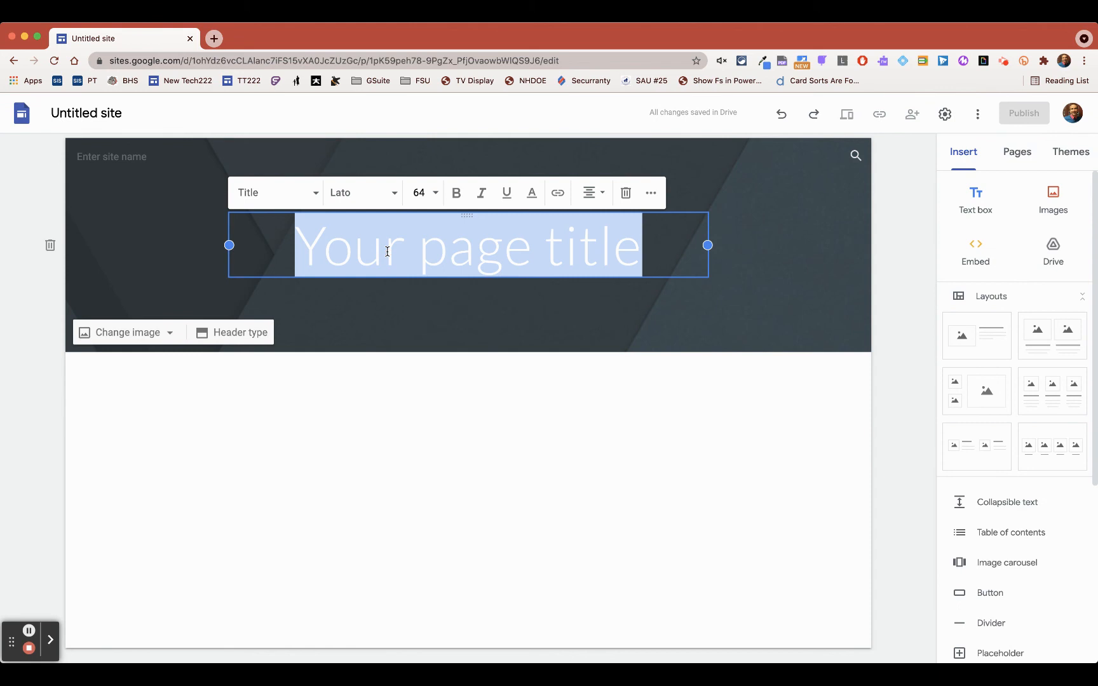
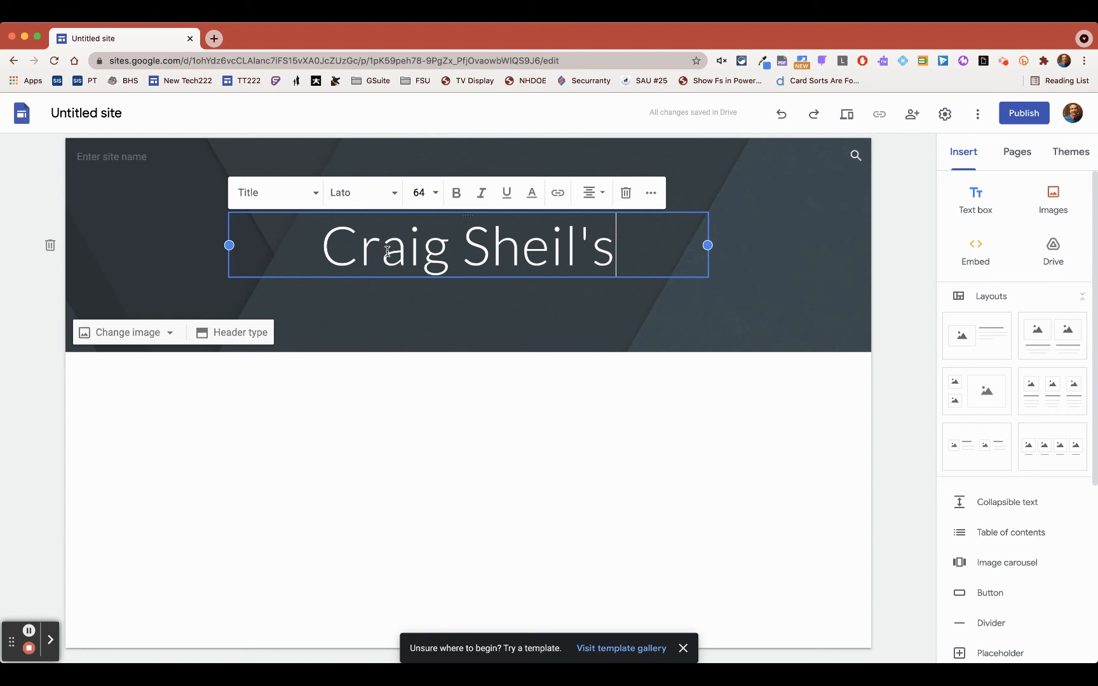
- Add the line "Portfolio of Work" beneath the name in the page title and centre it
key("Return")
type("Por")
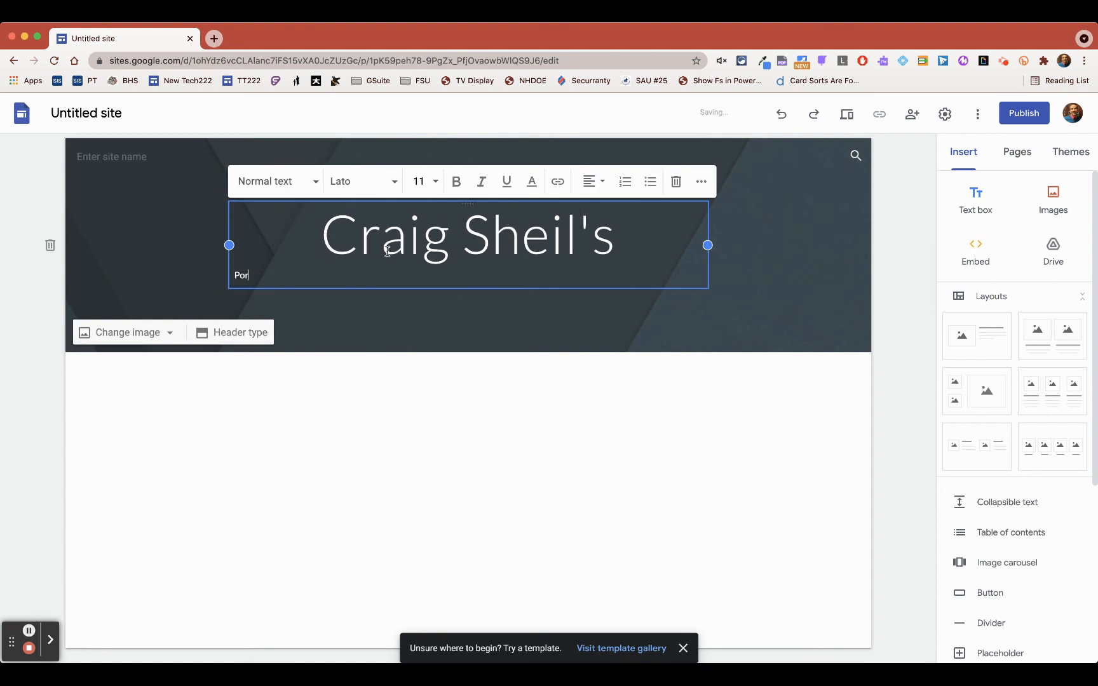
type("tfolio of Work")
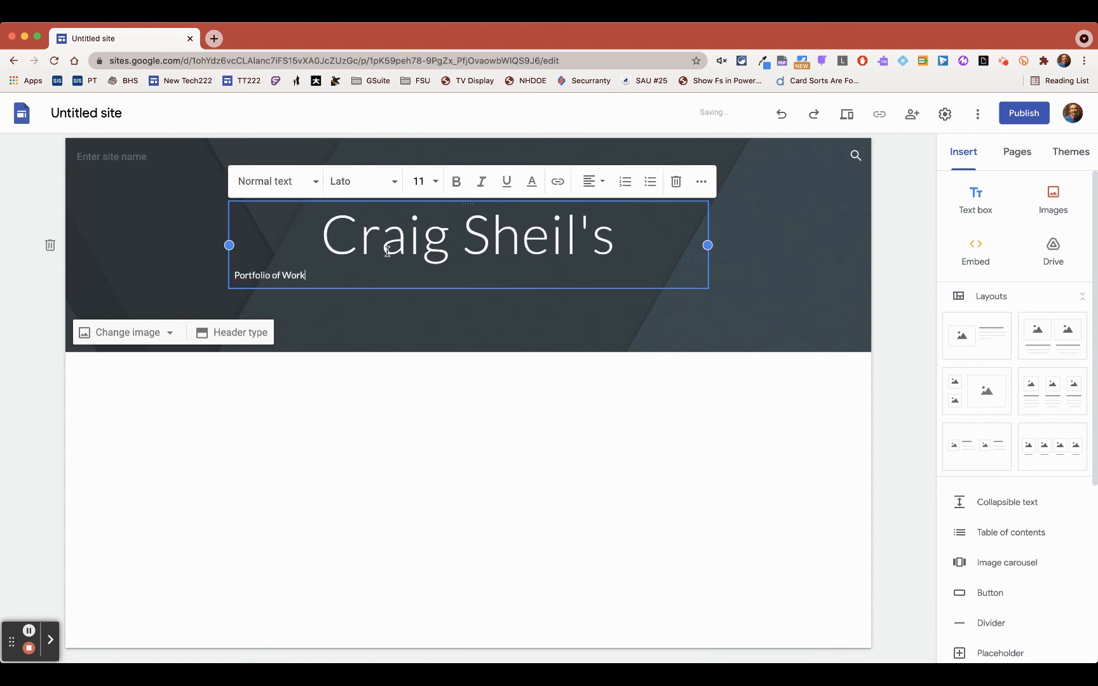
left_click_drag(308, 275, 233, 275)
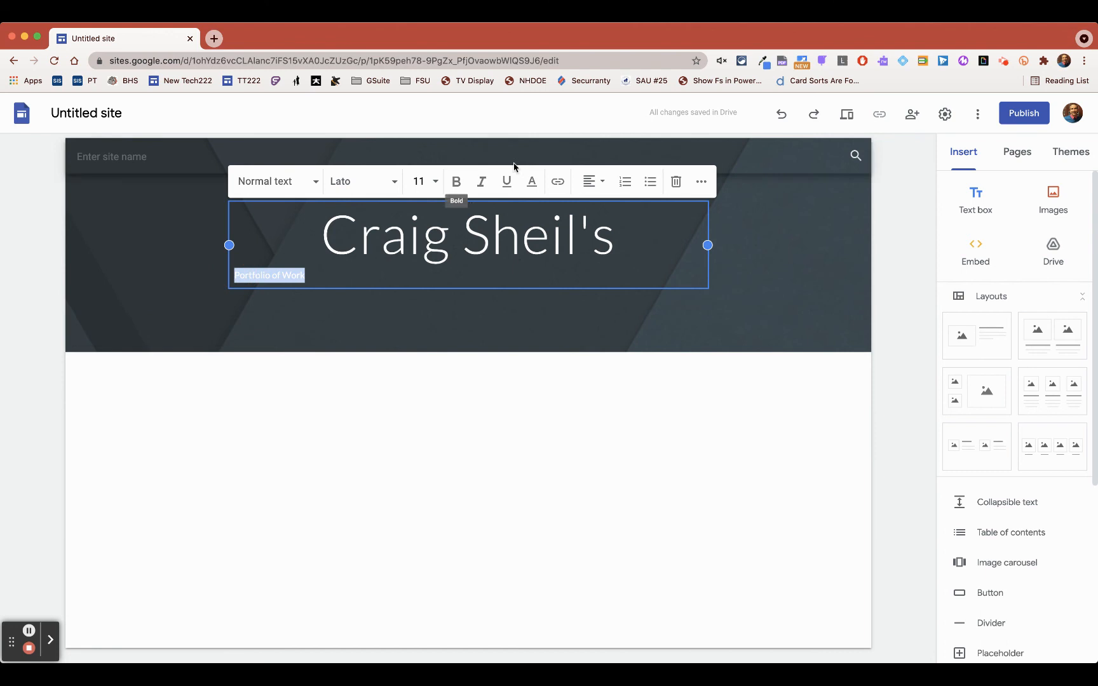
left_click(590, 181)
left_click(591, 218)
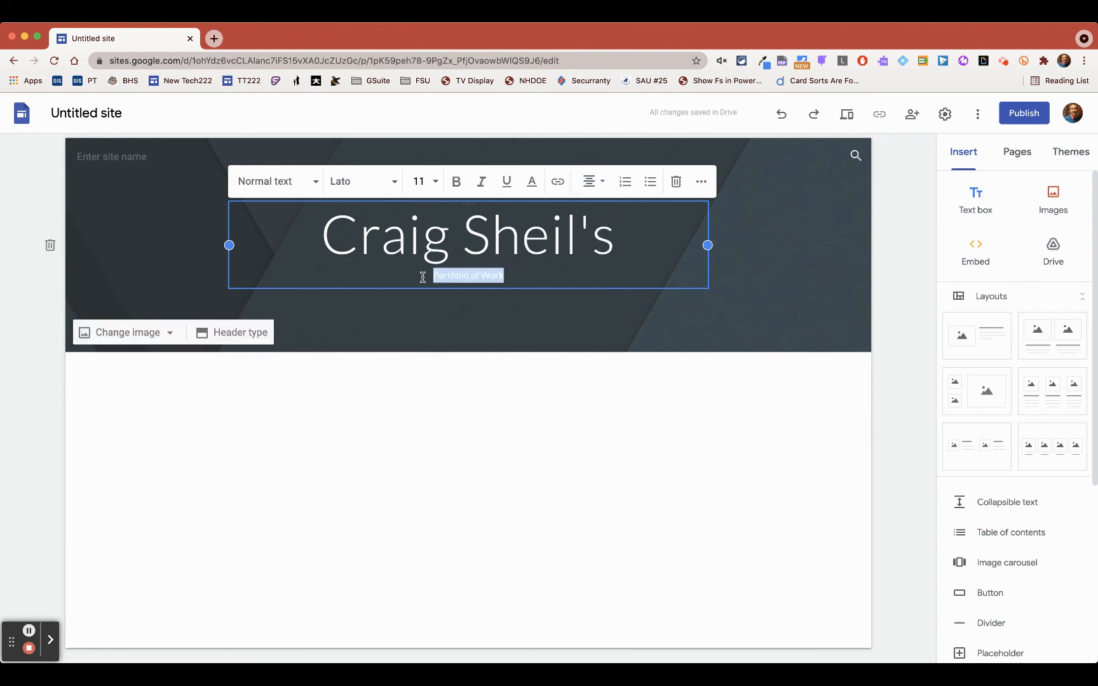
left_click(505, 321)
left_click(465, 245)
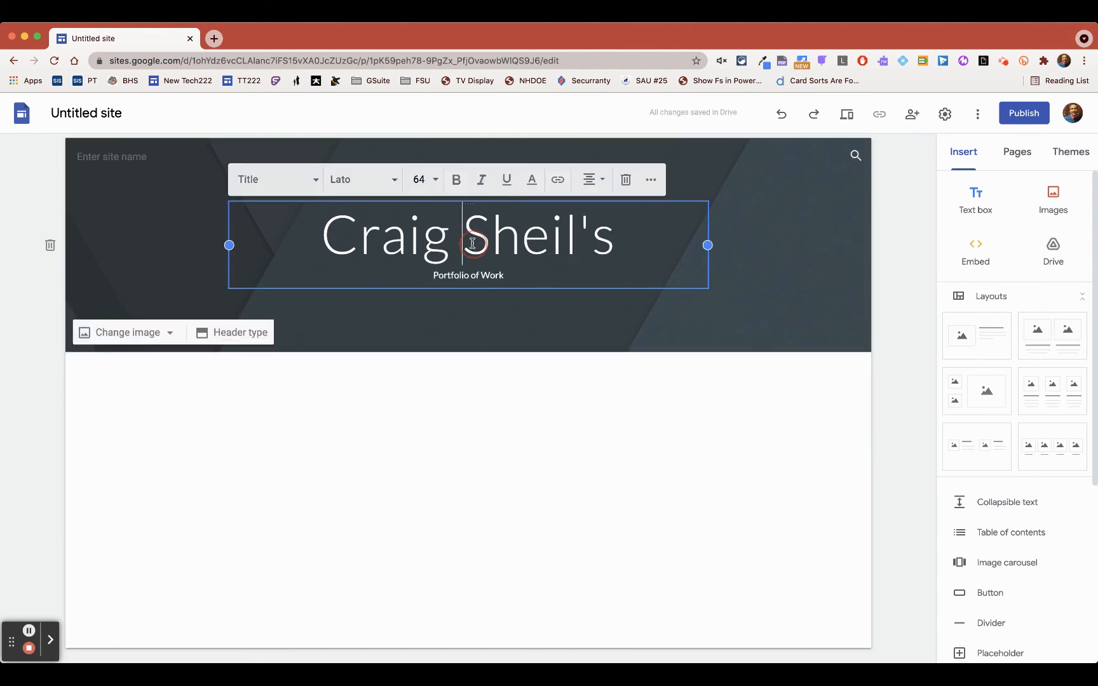
left_click(367, 181)
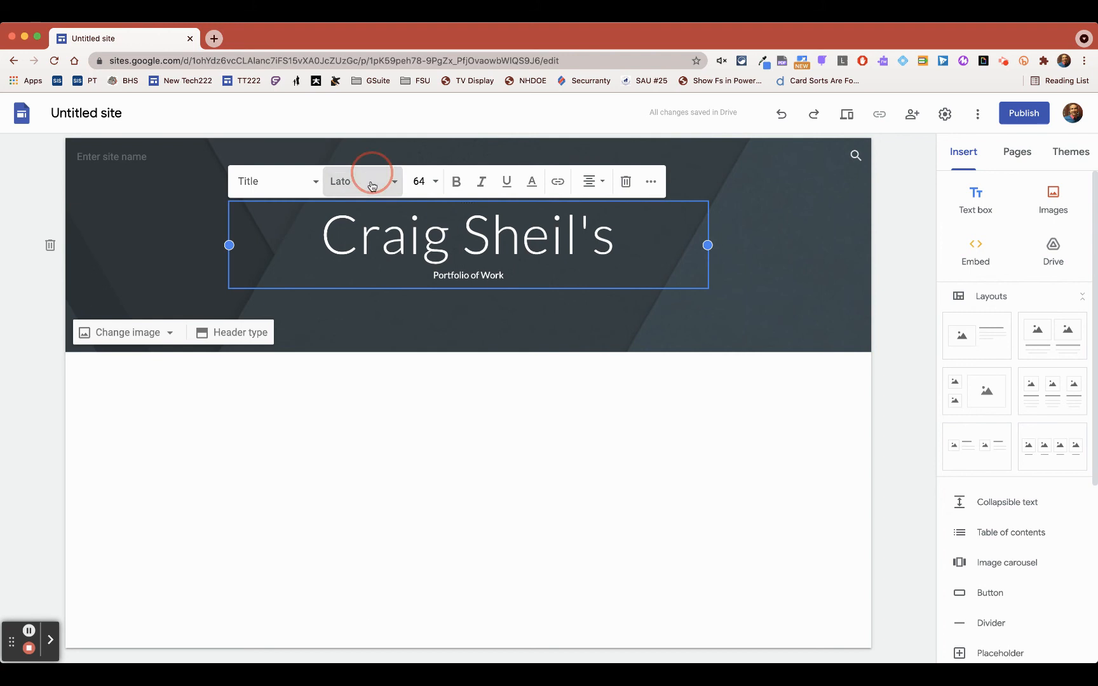
left_click(579, 311)
left_click(556, 340)
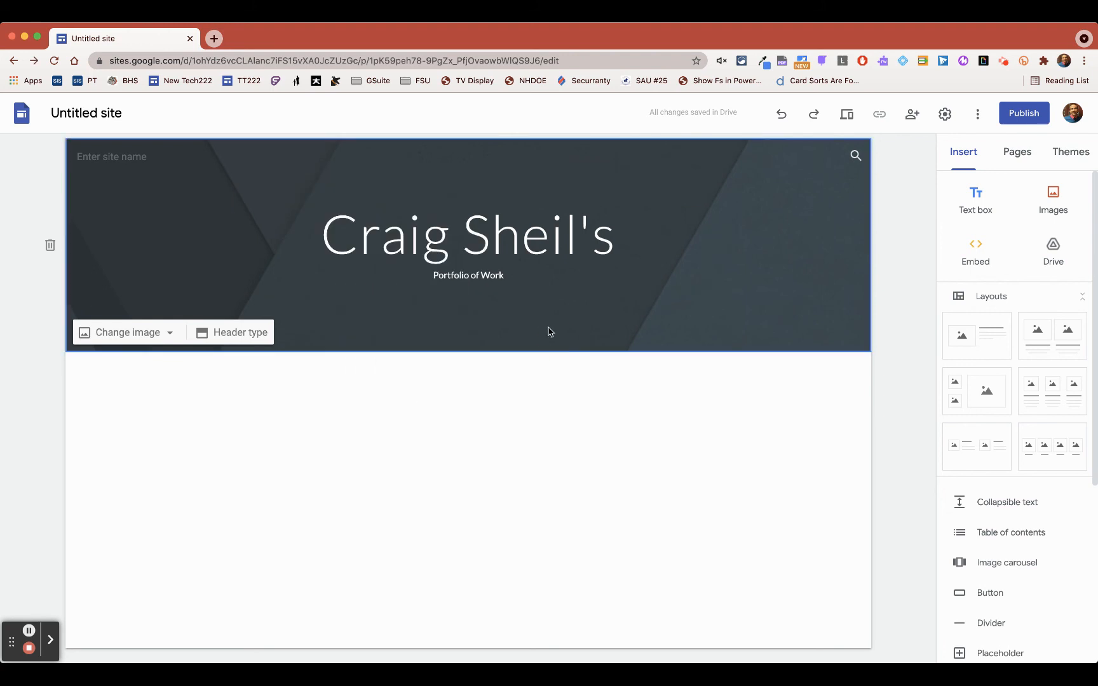
left_click(205, 457)
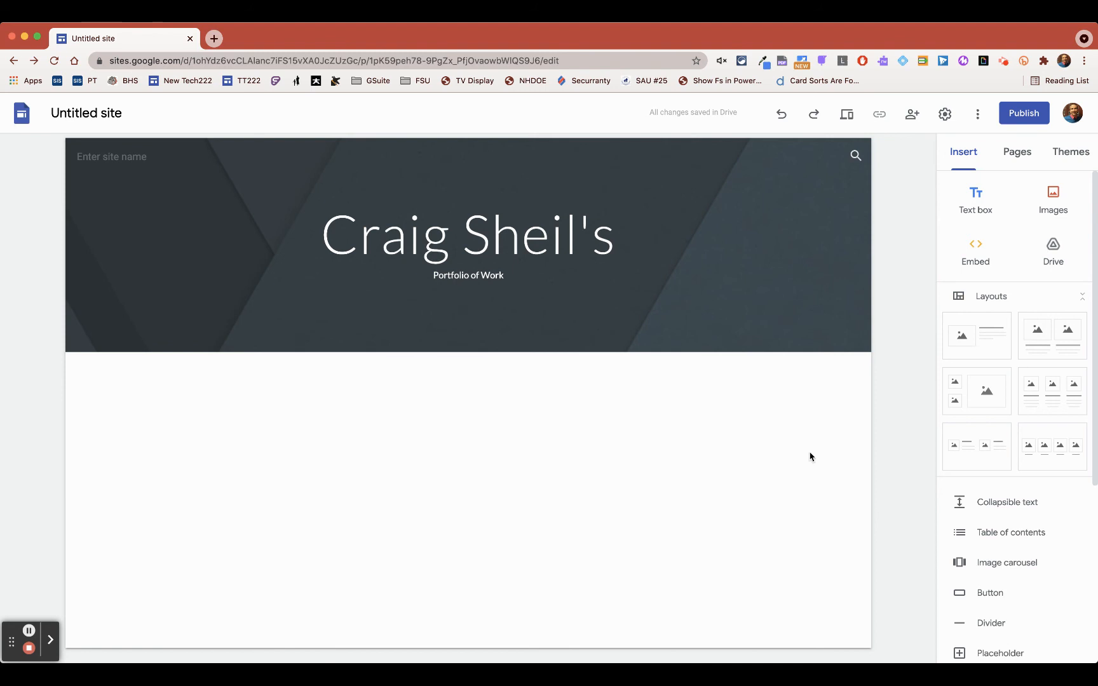
- Insert the layout with one image beside text and set its heading to "About Me"
left_click(991, 338)
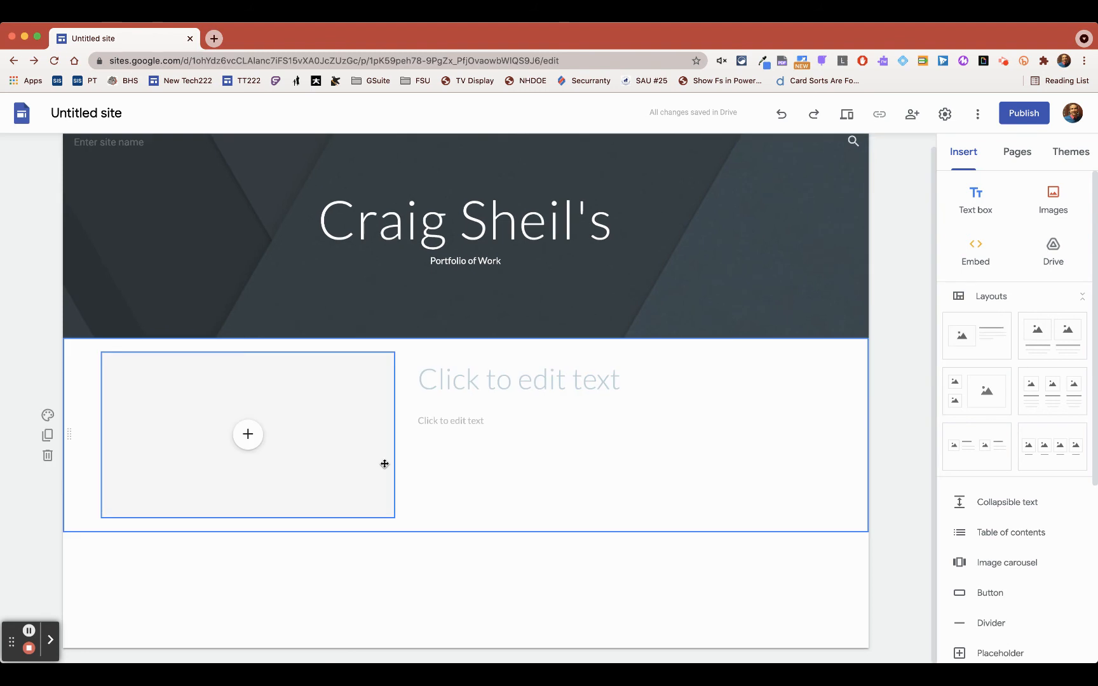
left_click(481, 388)
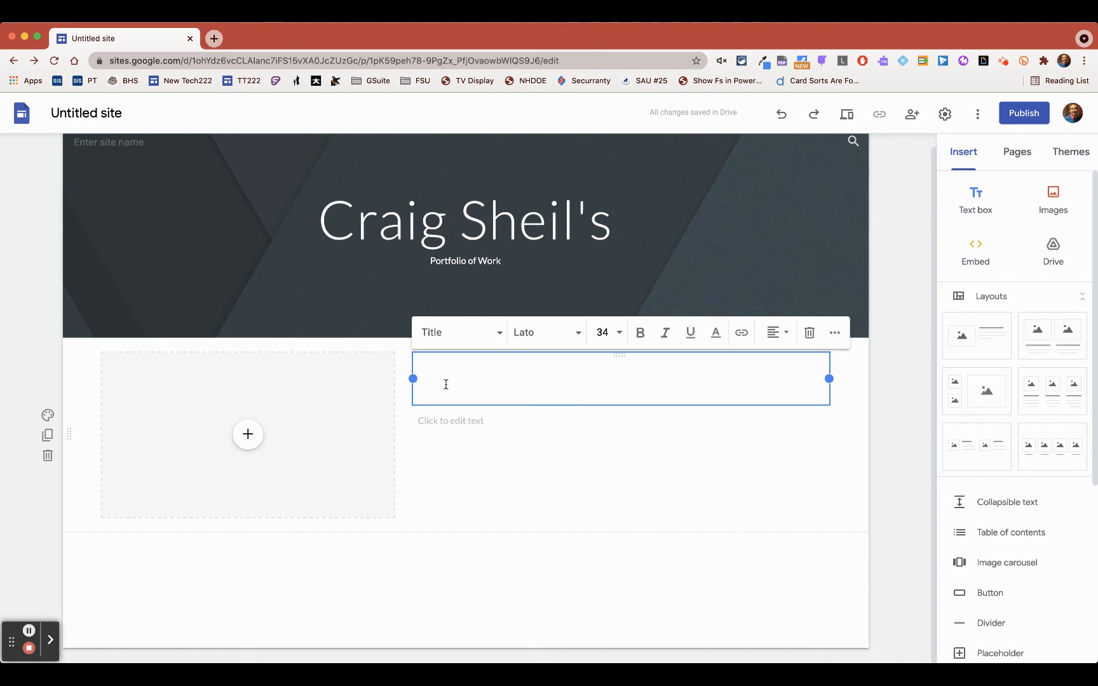
type("About Me")
key("Return")
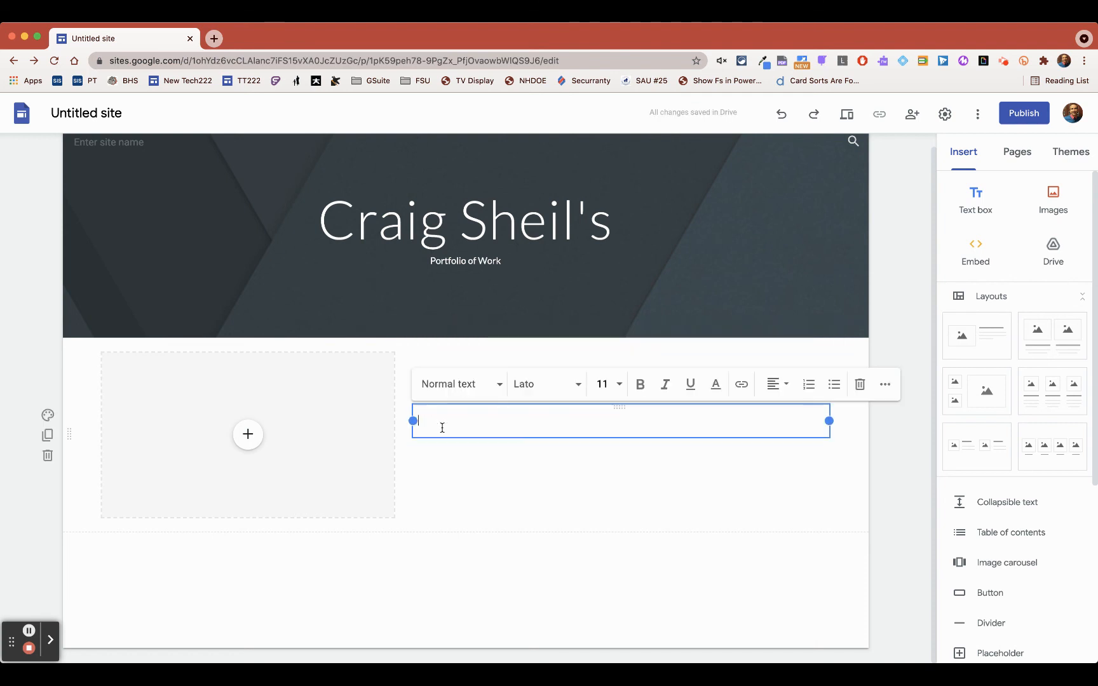
- Fill the body text under "About Me" with three lines of filler: "djkajflkdajfkldjakl", "fdjaklfjdakljfdkla" and "fajklfjdaklfjdklsa"
type("djkajflkdajfkldjakl")
key("Return")
type("fdjaklfjdakl")
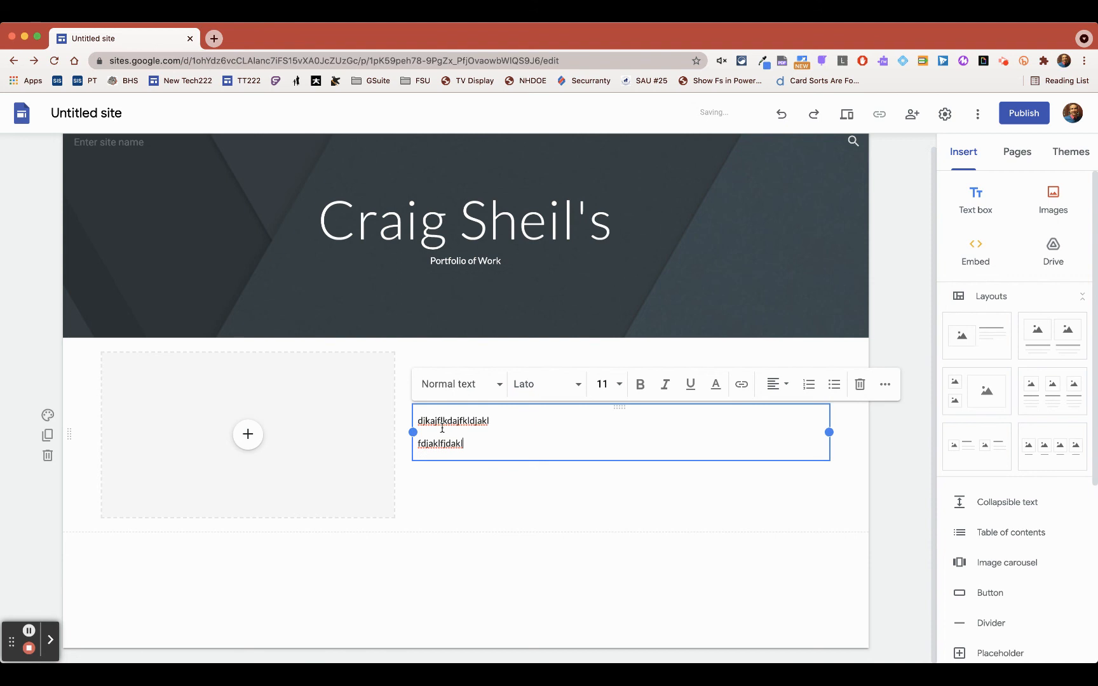
type("jfdkla")
key("Return")
type("fajklfjdaklfjdklsa")
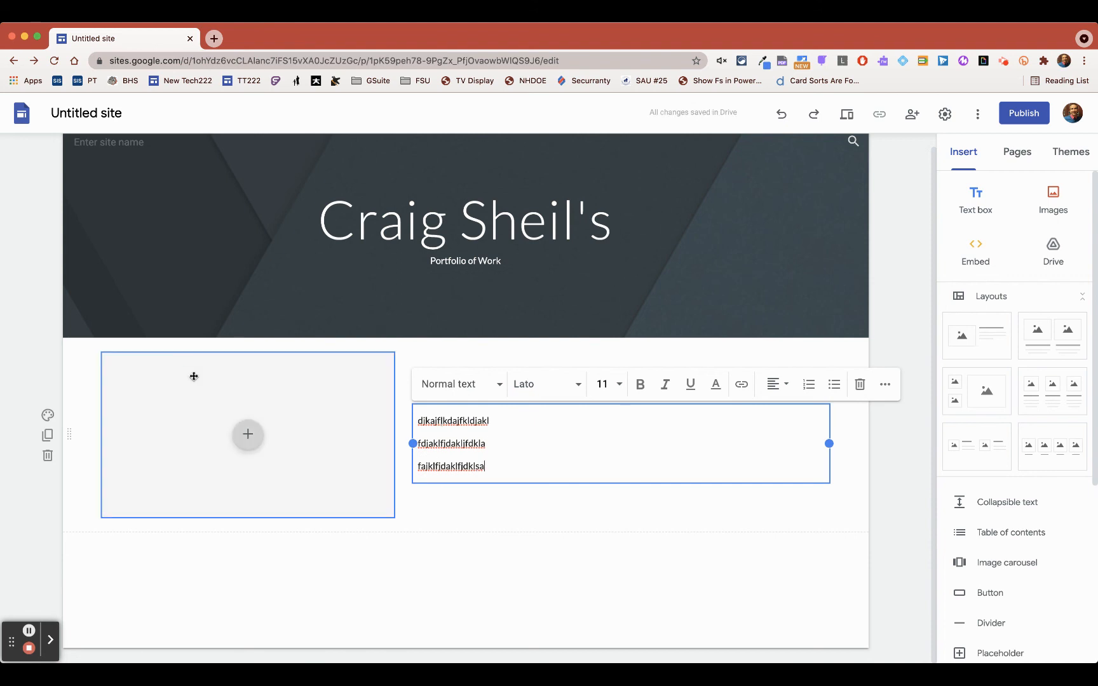
left_click(248, 434)
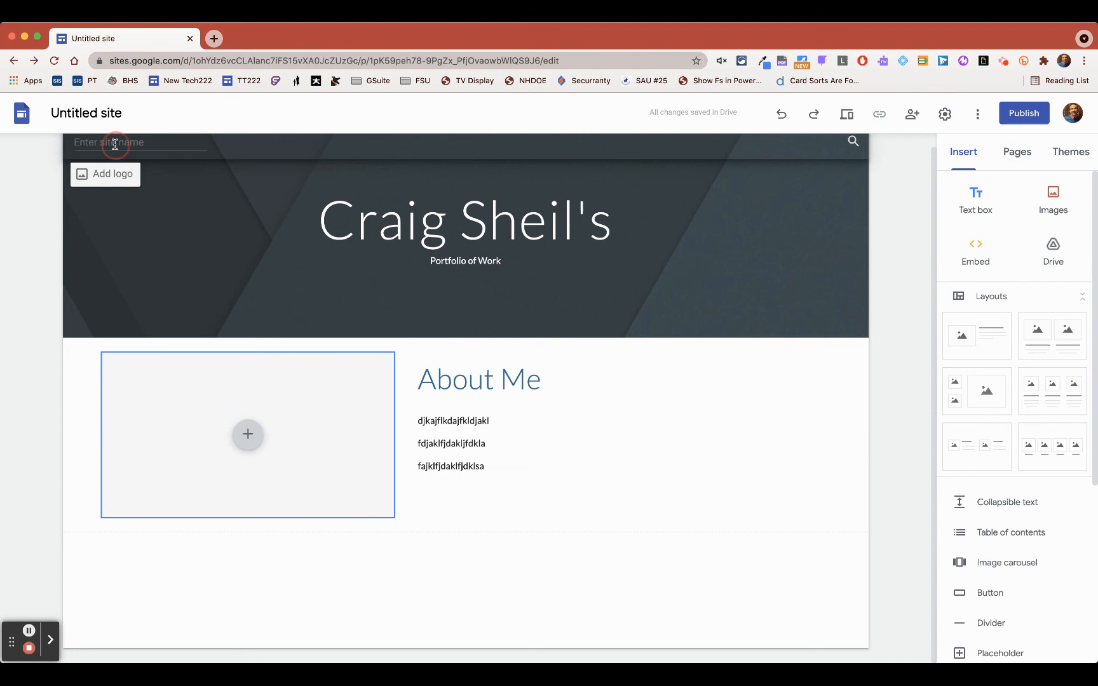
- Name the site file POW and use the same text as the site name in the page header
left_click(98, 124)
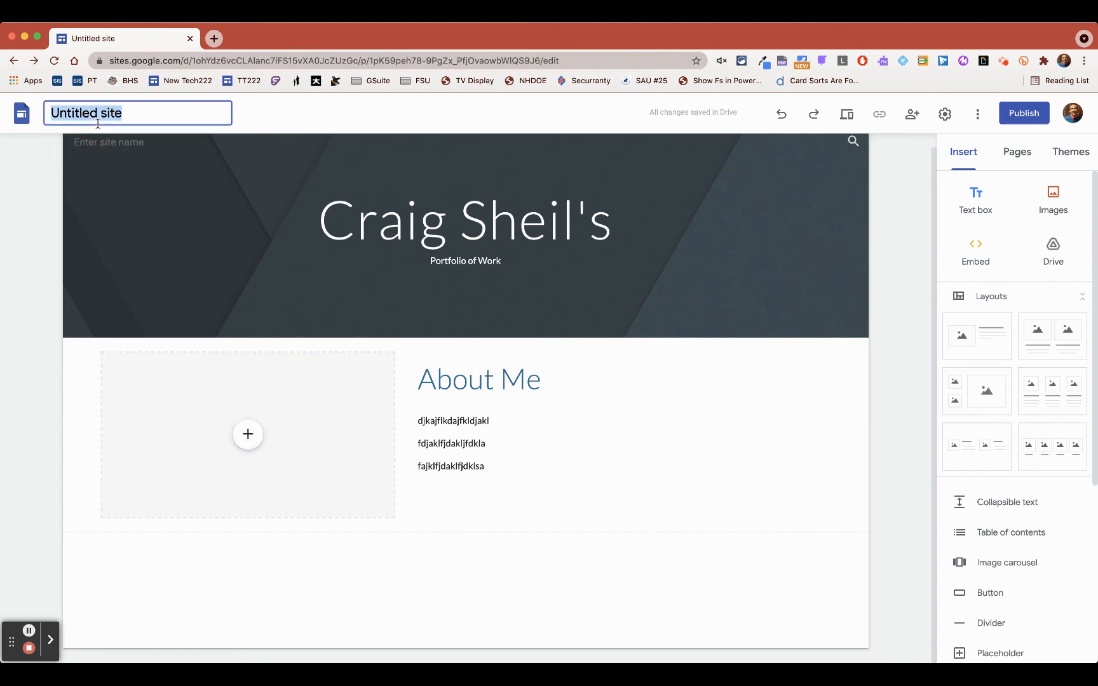
type("POW")
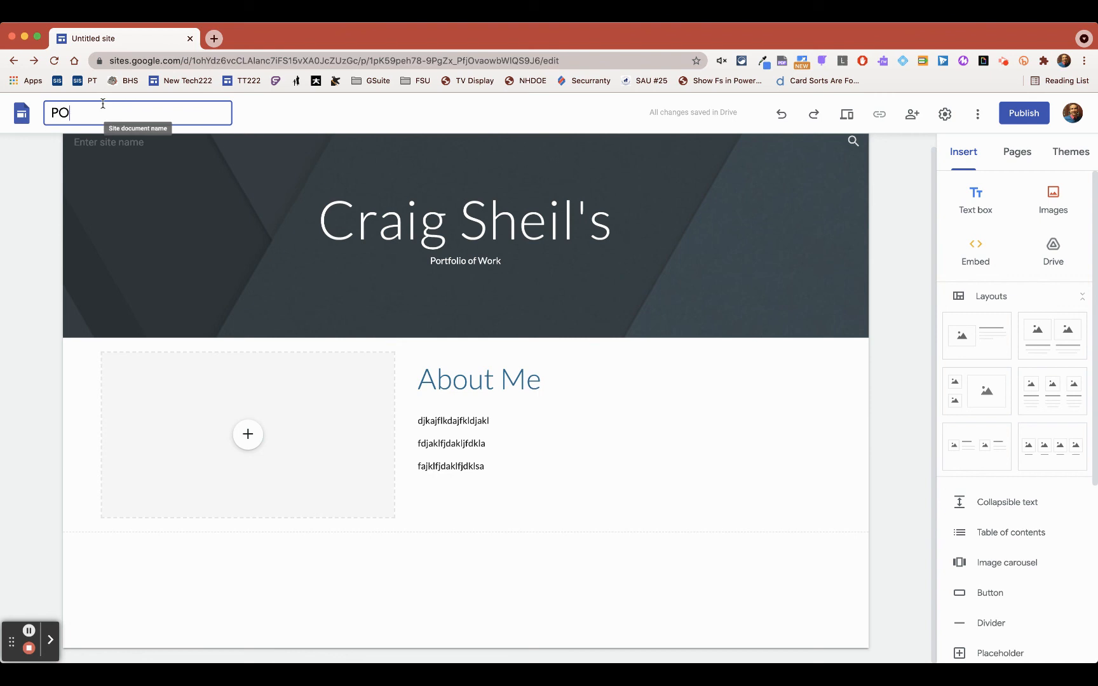
left_click(101, 147)
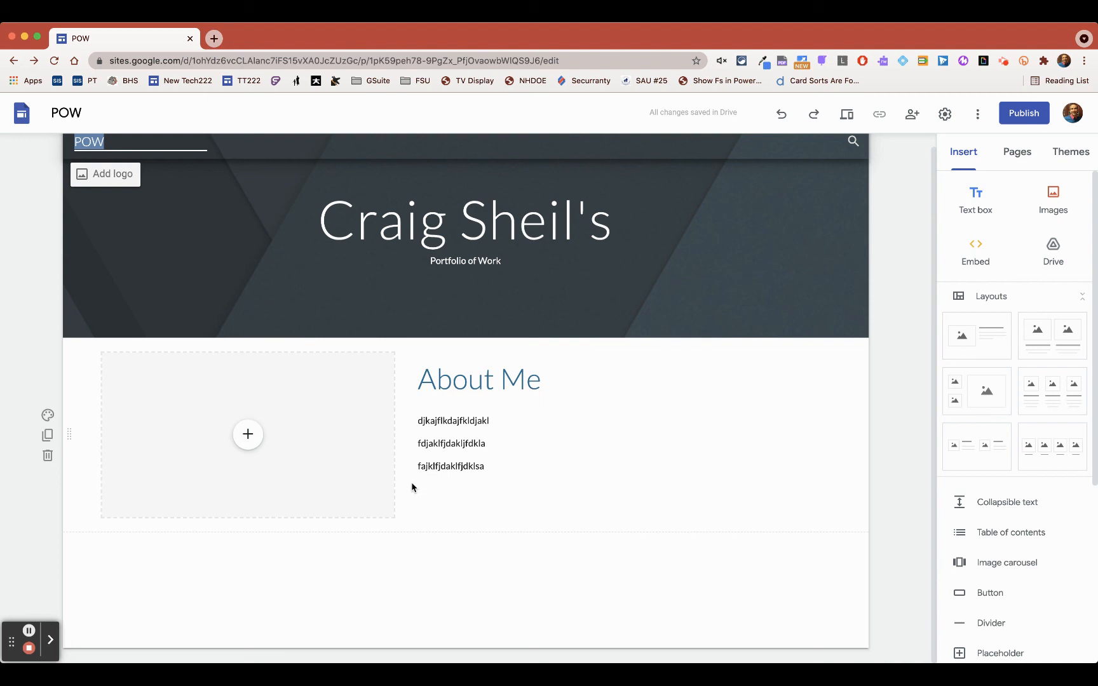
- Add a new page named "Artifacts" to the site
left_click(1016, 156)
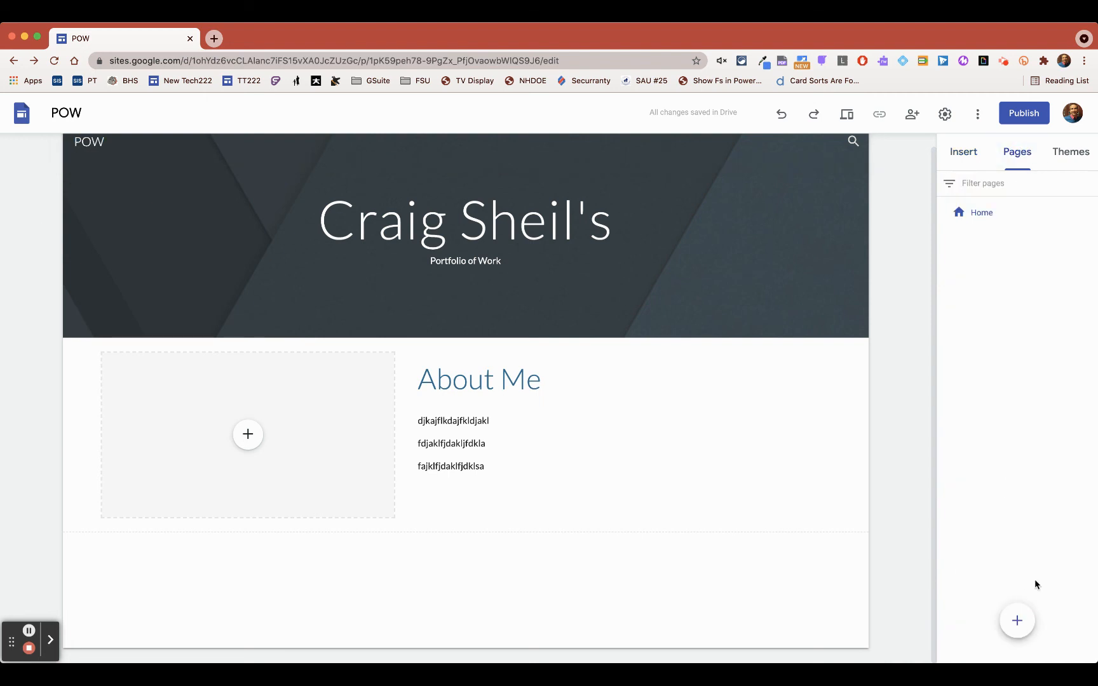
left_click(1017, 623)
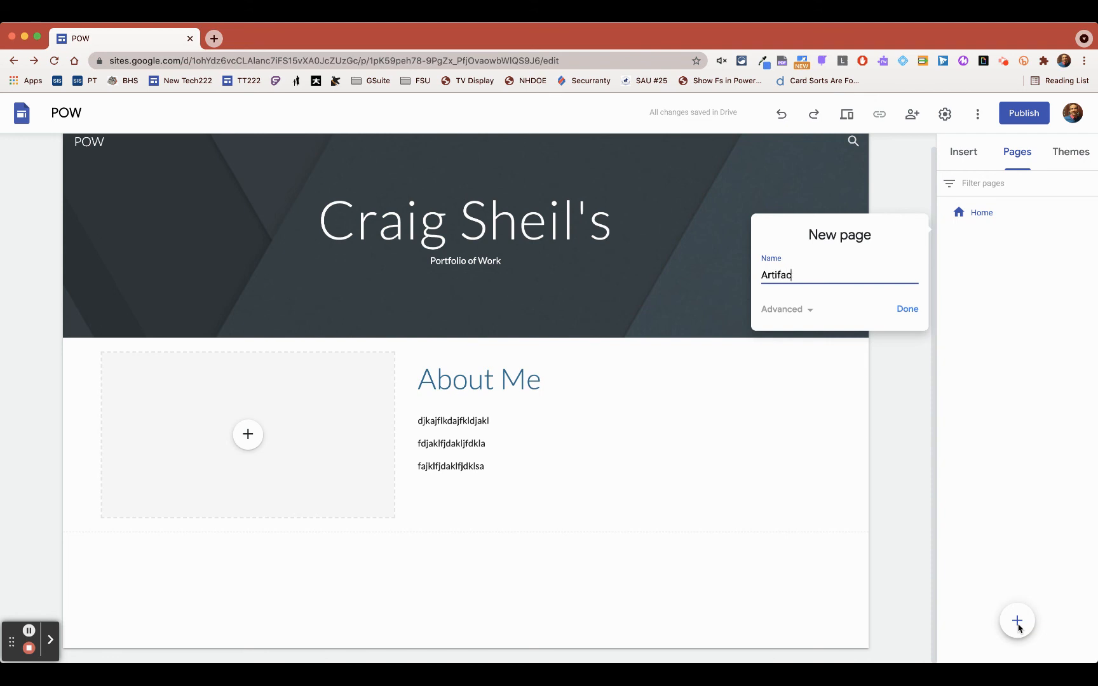
left_click(907, 309)
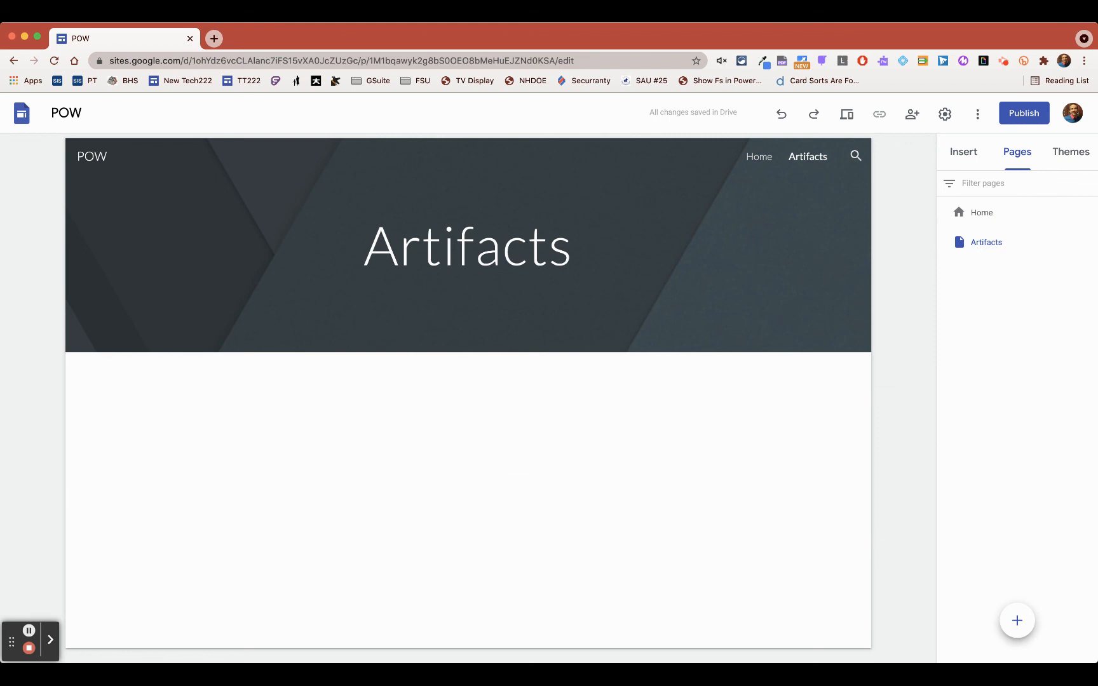
- Add a new page named "Senior Project" to the site
left_click(1018, 621)
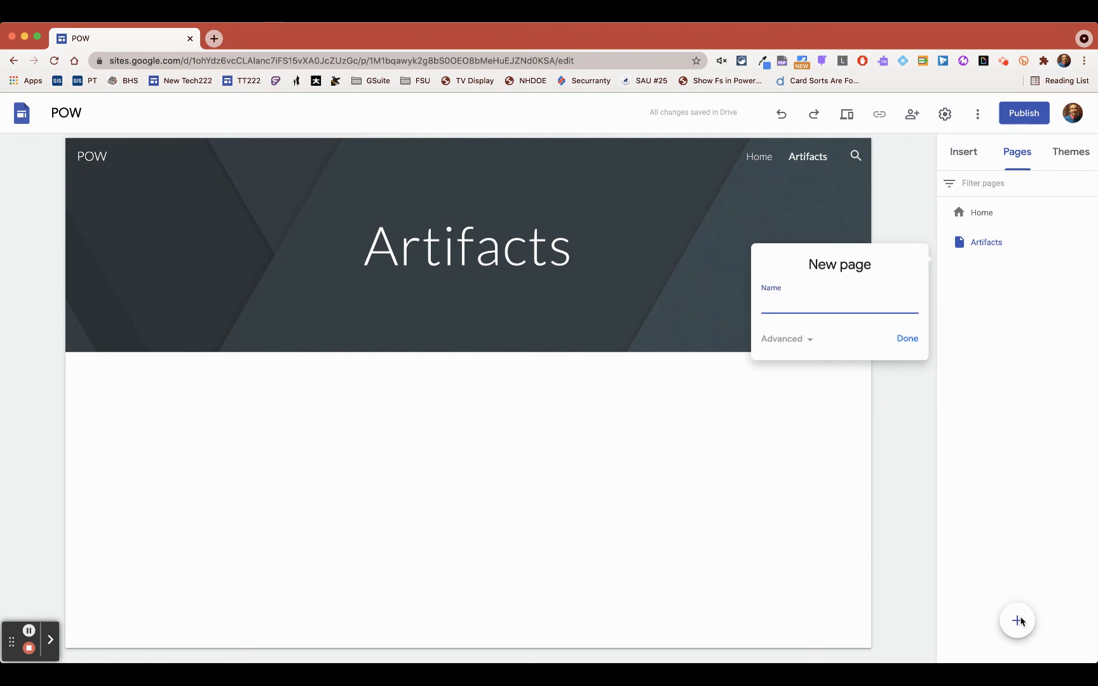
type("Senior Project")
key("Return")
- Add a new page named "Resume" to the site
mouse_move(1018, 621)
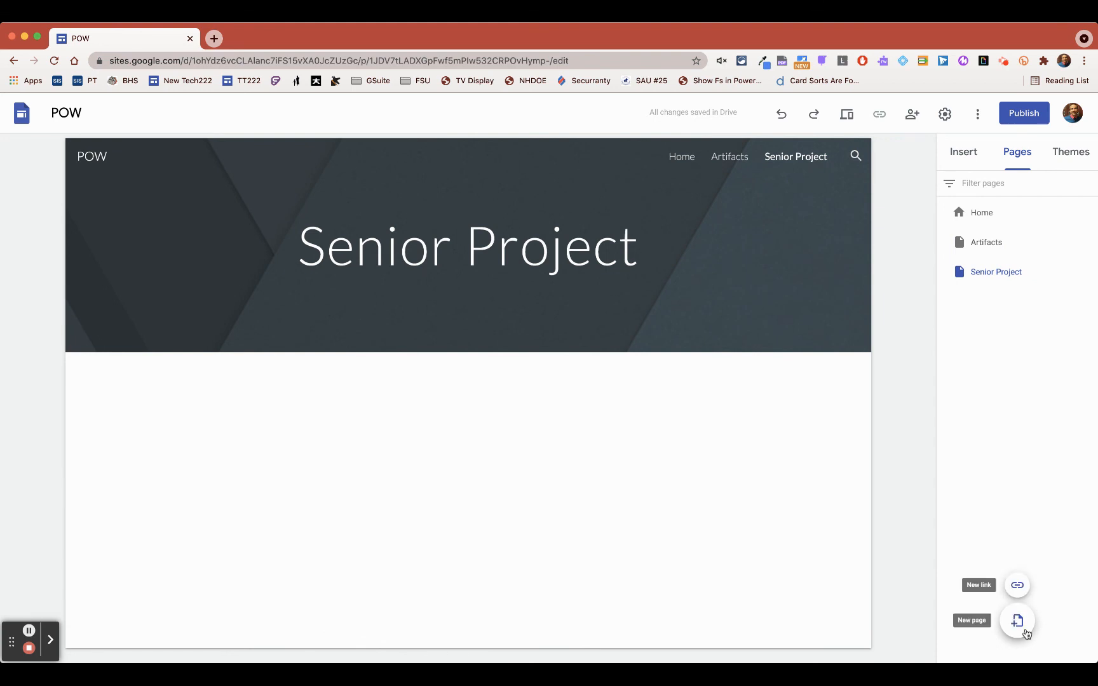
left_click(1017, 623)
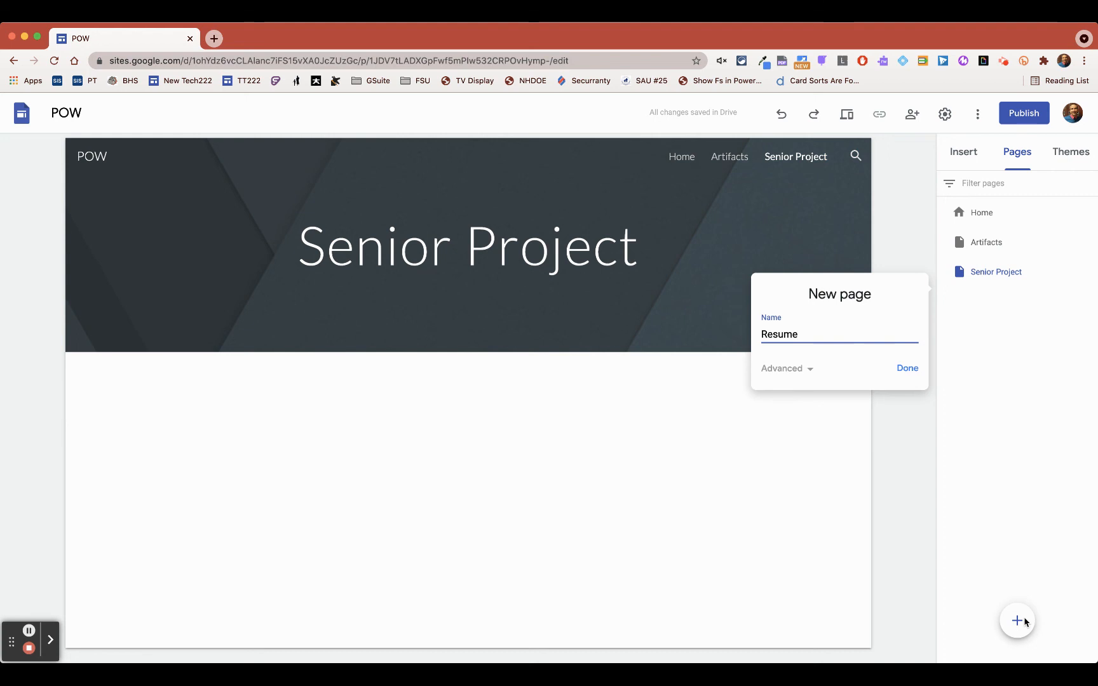
left_click(908, 368)
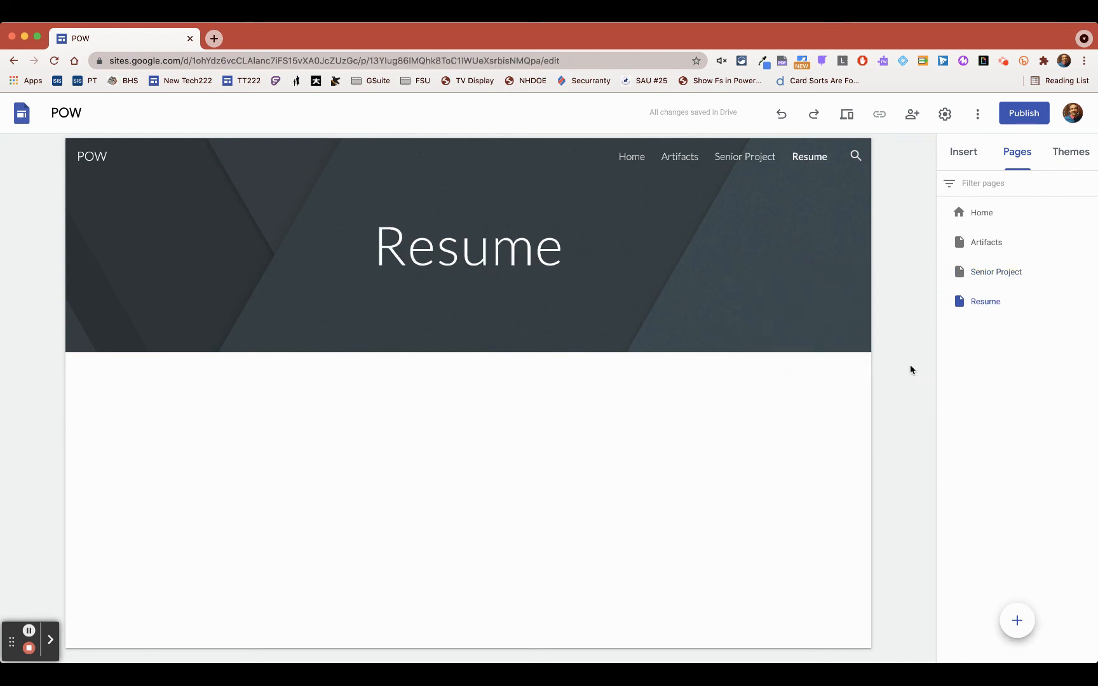
- Add a subpage named "Freshmen Year" under the Artifacts page
left_click(990, 244)
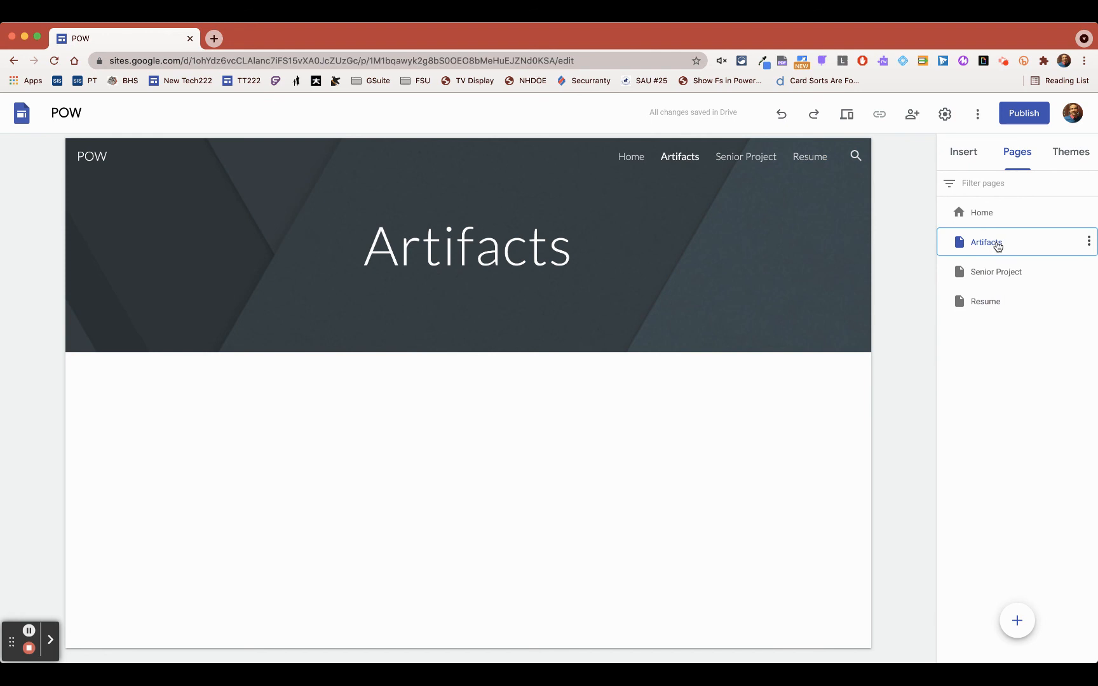
left_click(1089, 242)
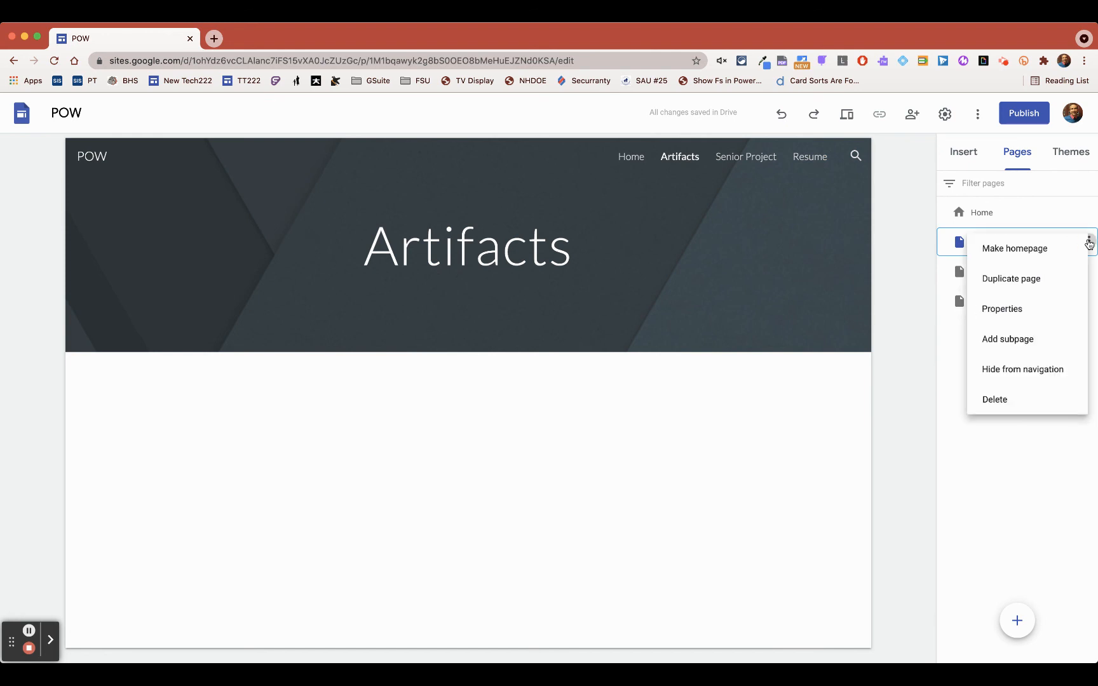
left_click(1027, 341)
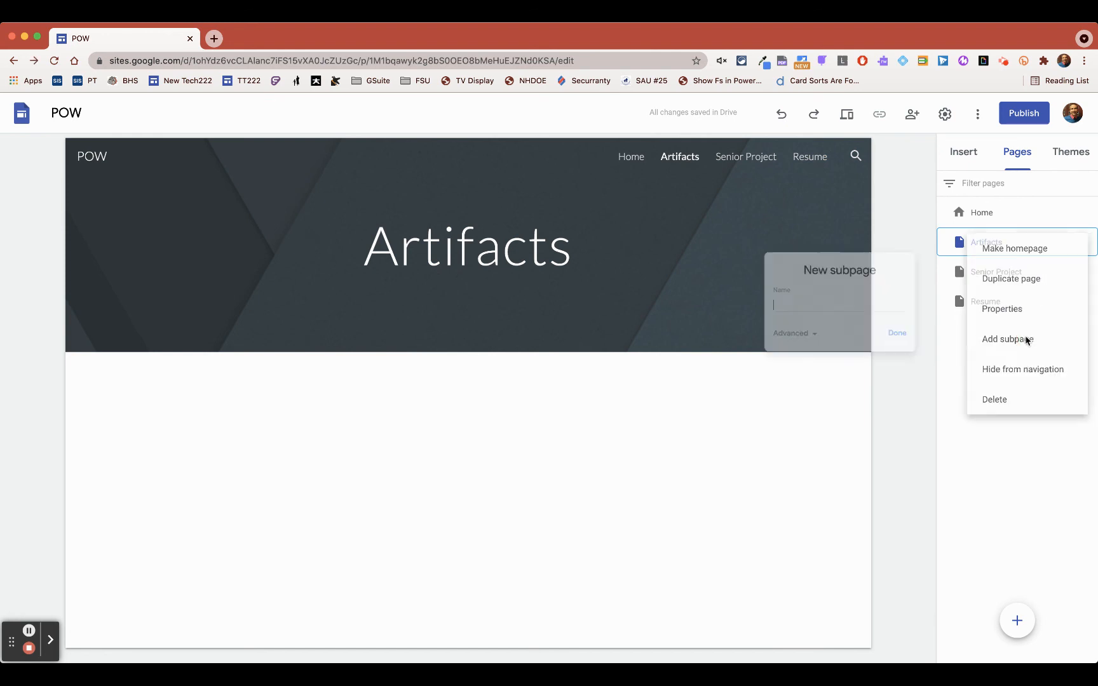
type("Freshmen Year")
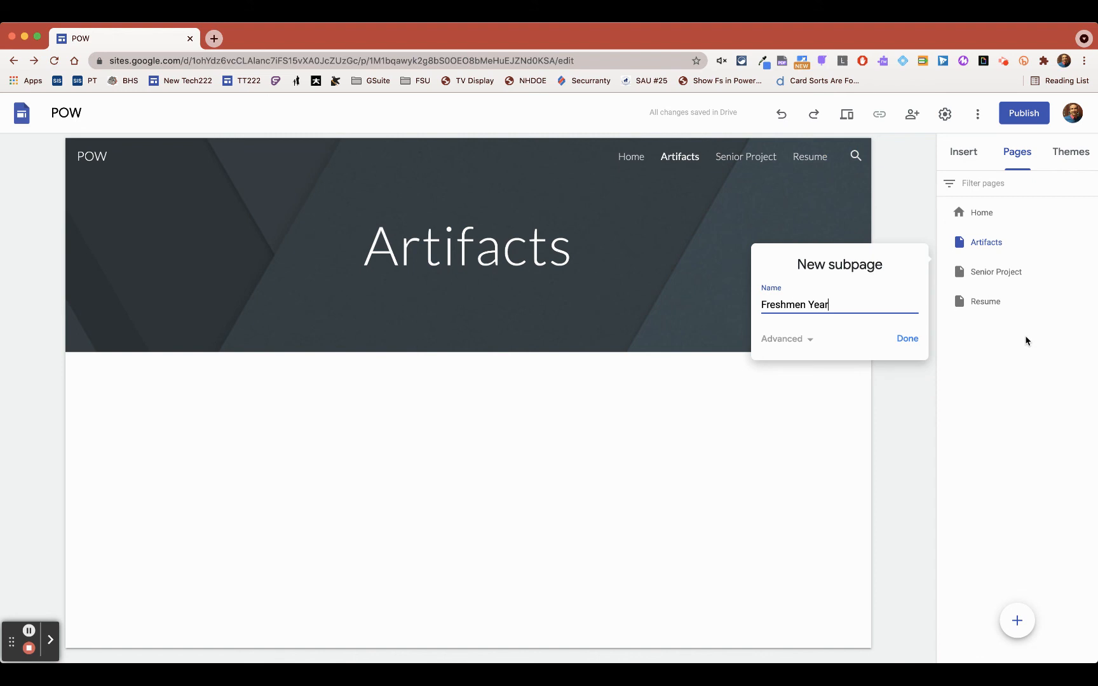
left_click(908, 340)
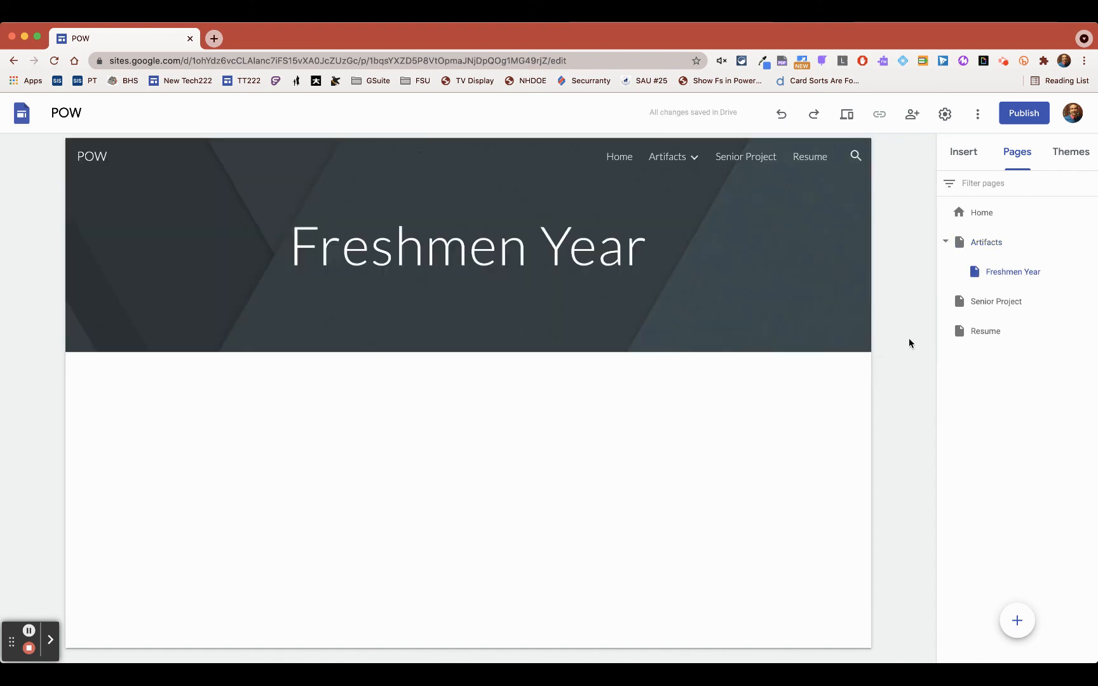
- Add a subpage named "Sophomore Year" under the Artifacts page
left_click(991, 243)
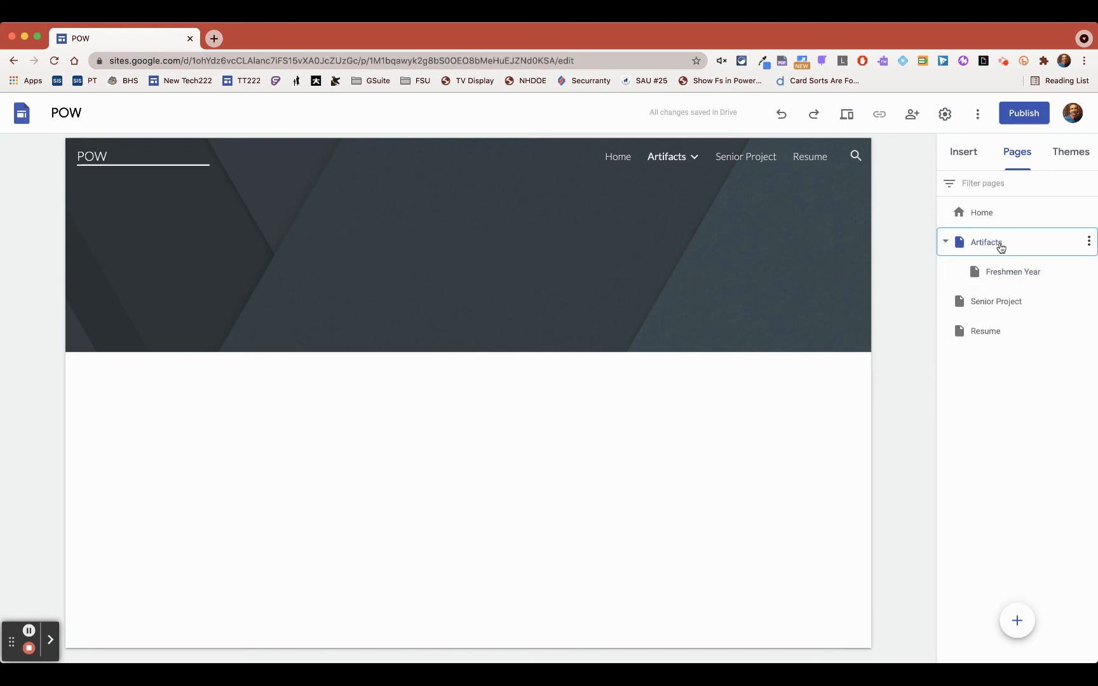
left_click(1088, 240)
left_click(1043, 340)
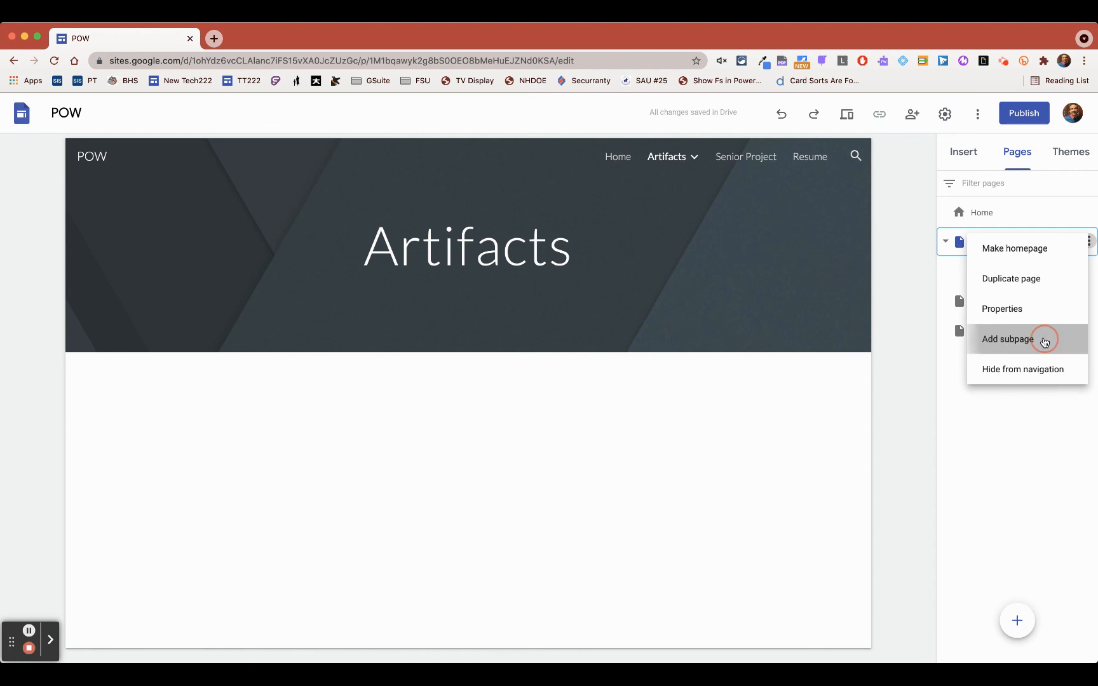
type("Sophomore Year")
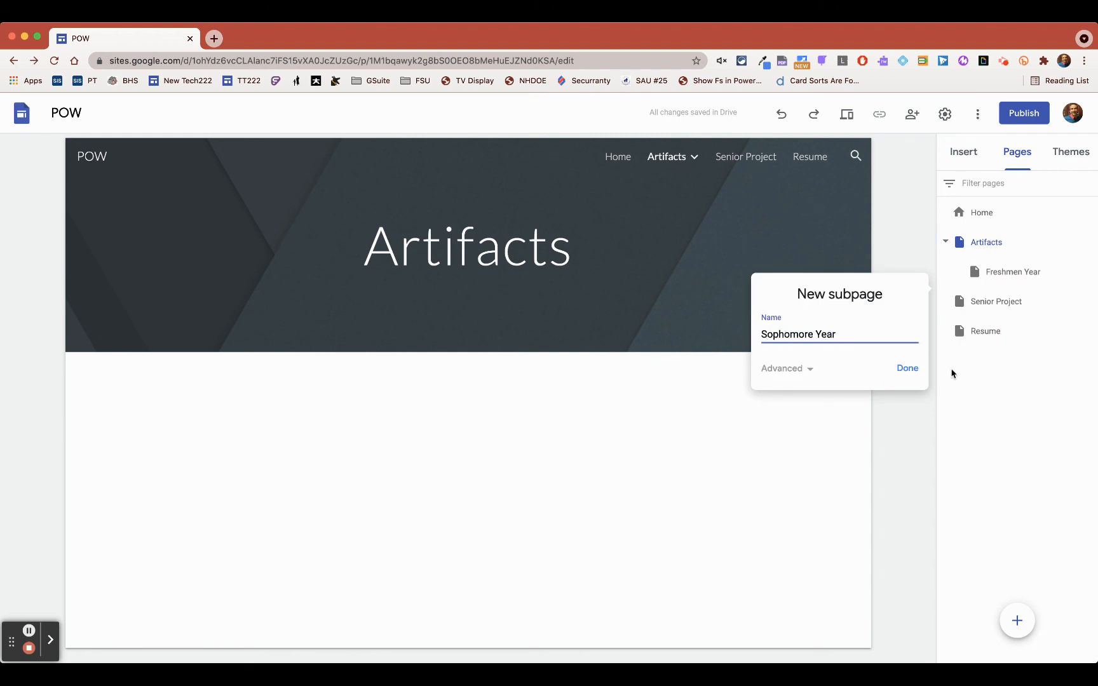
left_click(908, 369)
- Add a subpage named "Junior Year" under the Artifacts page
left_click(988, 243)
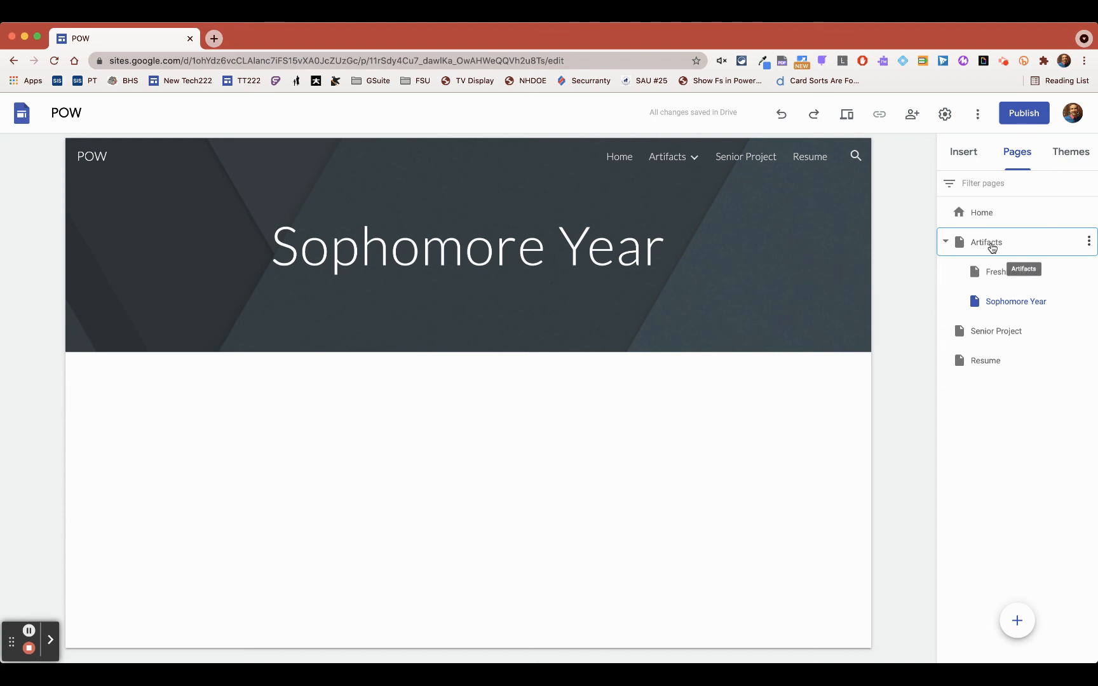
left_click(1088, 241)
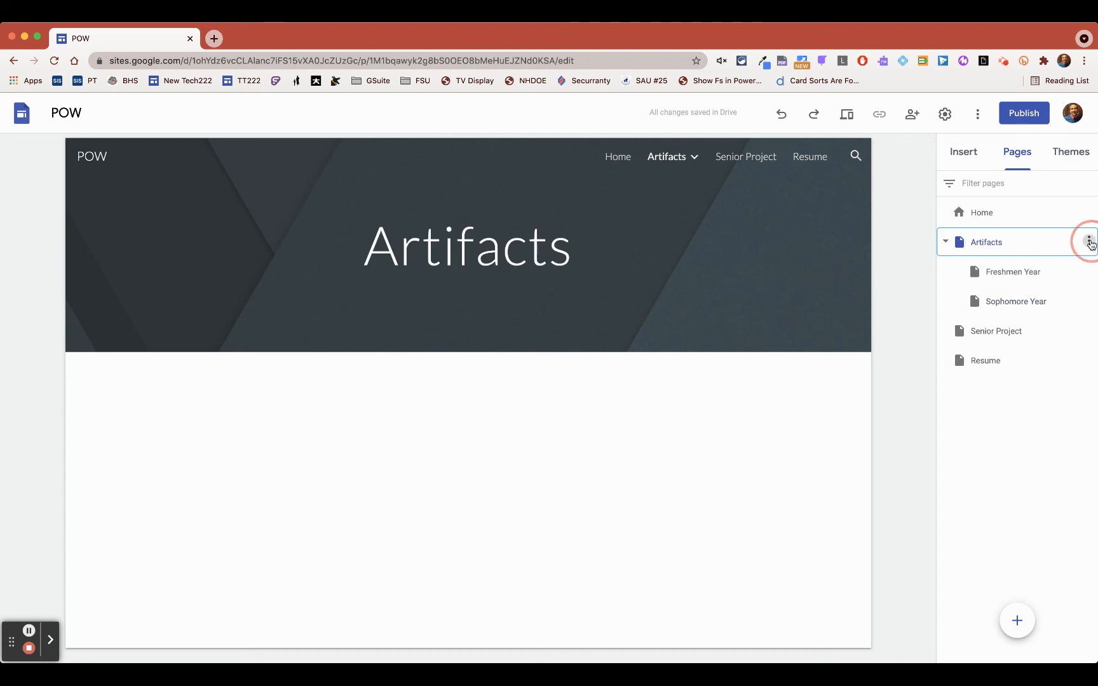
left_click(1020, 347)
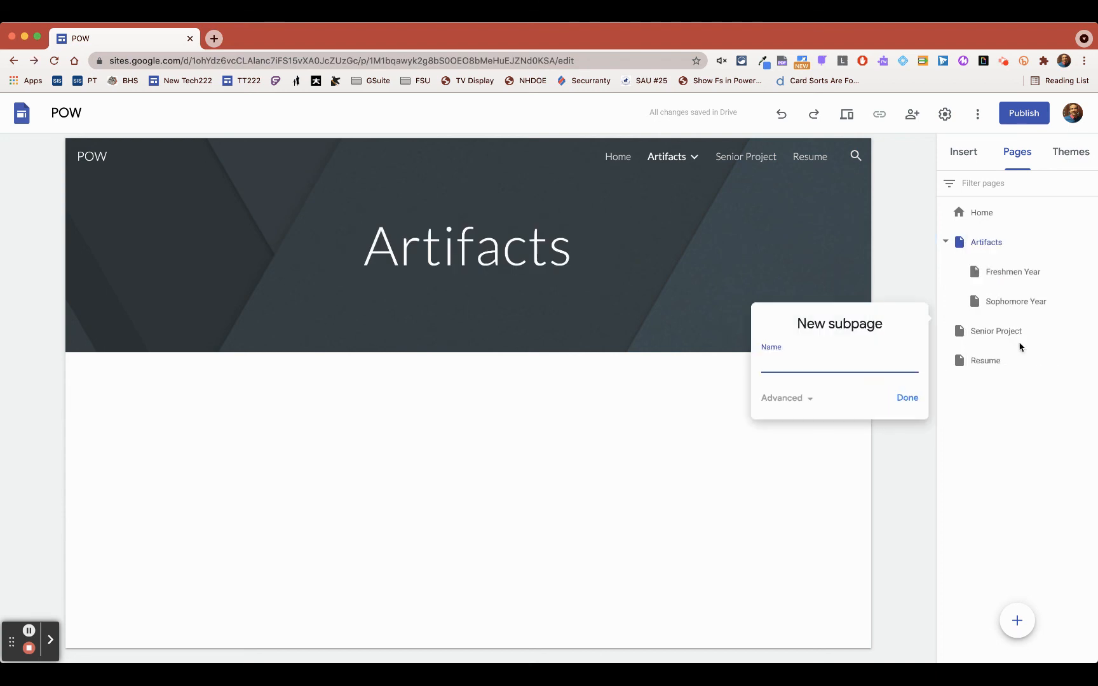
type("Junior Year")
left_click(906, 398)
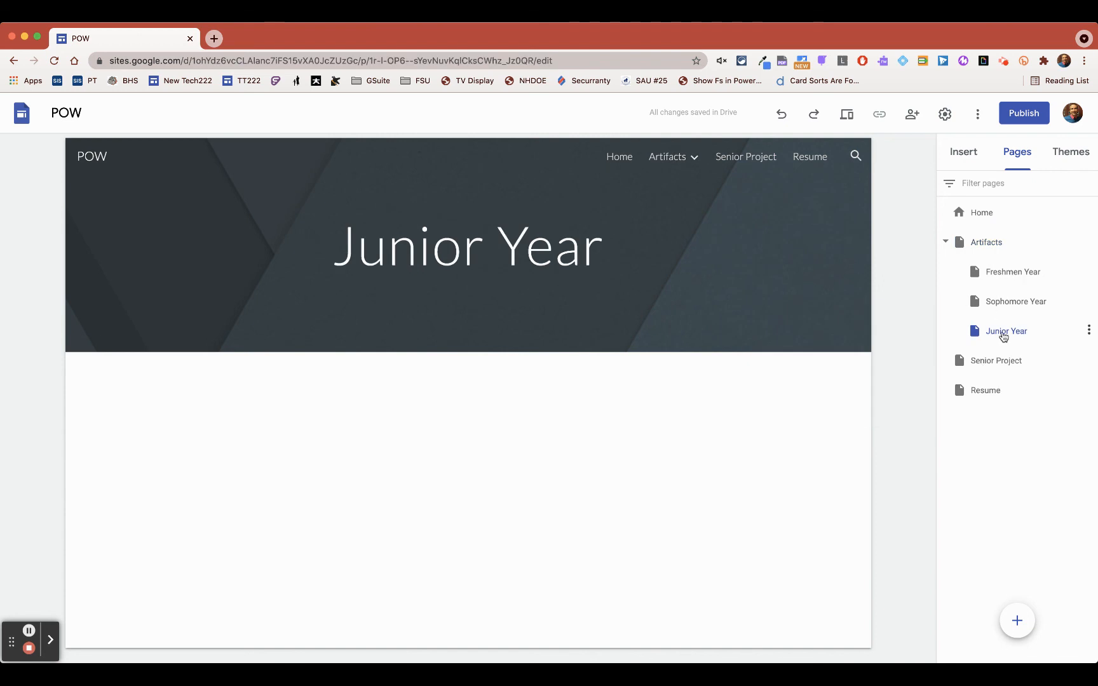
- Move Junior Year to the top level and back under Artifacts, restoring the subpage order Freshmen Year, Sophomore Year, Junior Year
left_click_drag(1002, 335, 987, 409)
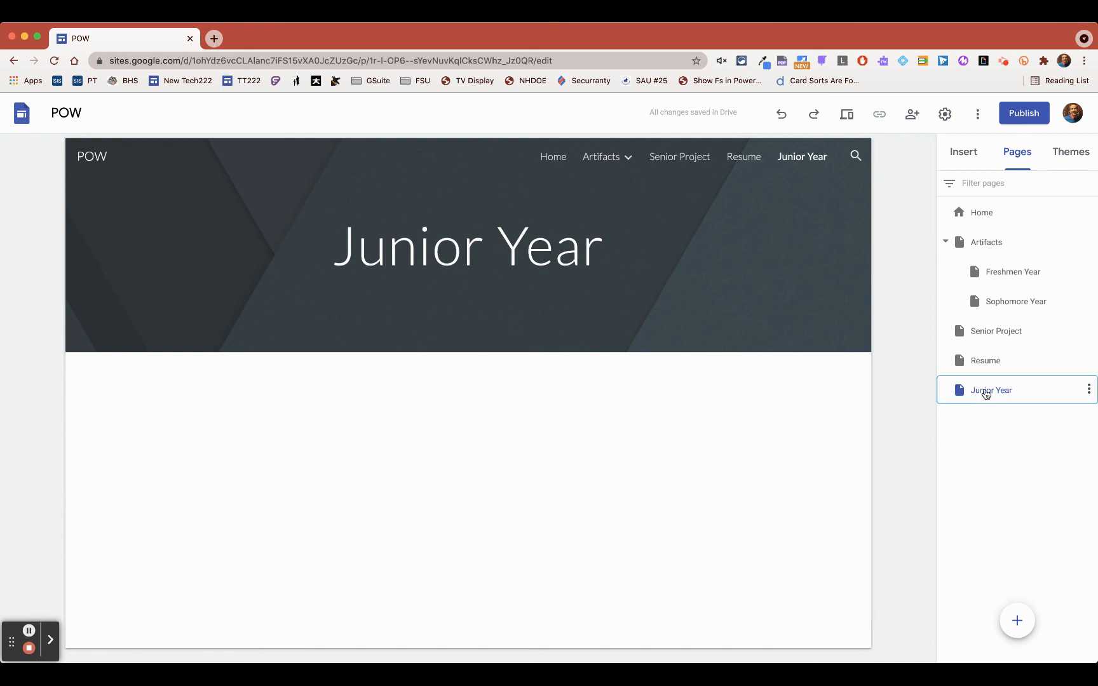
left_click_drag(990, 390, 985, 250)
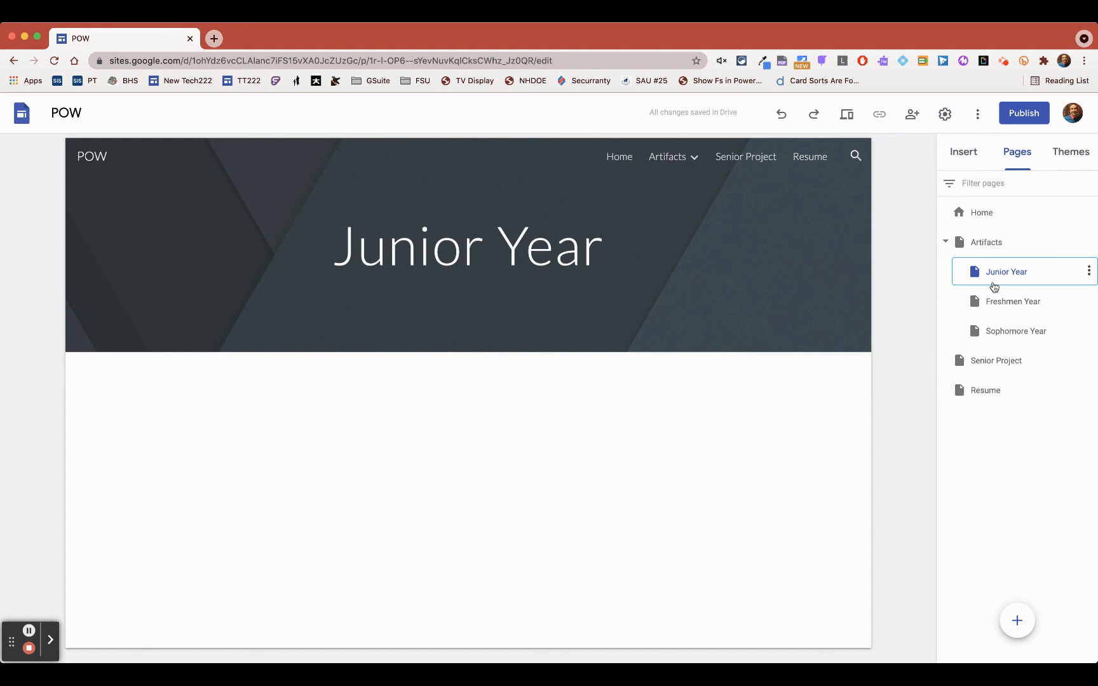
left_click(996, 301)
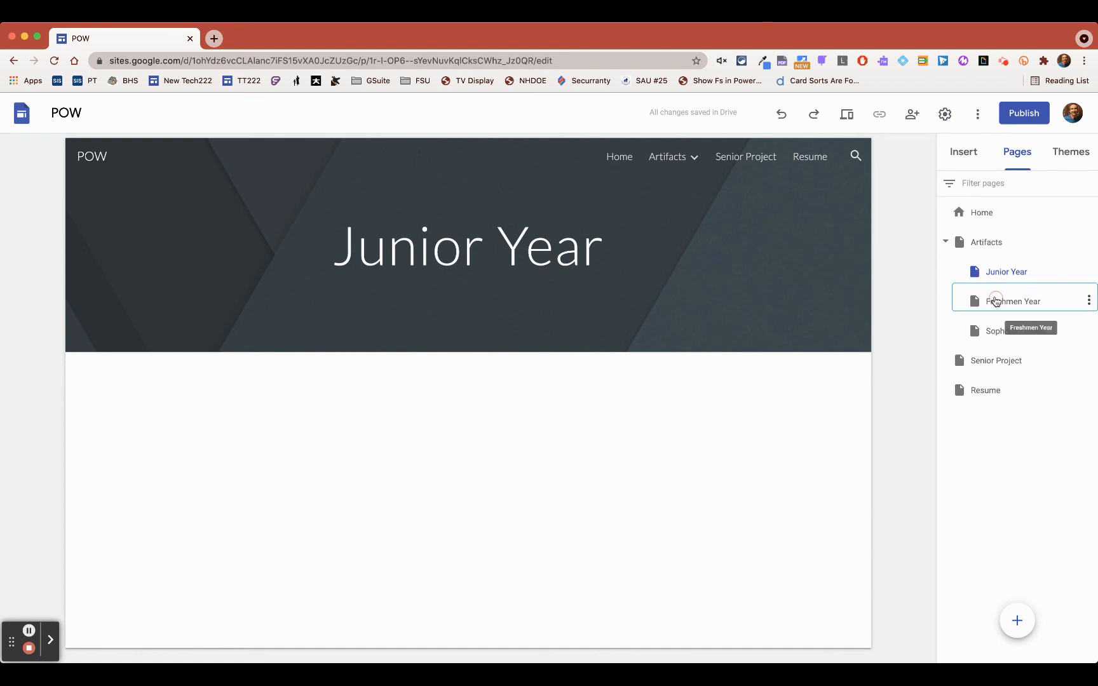
left_click_drag(996, 301, 997, 261)
left_click(997, 331)
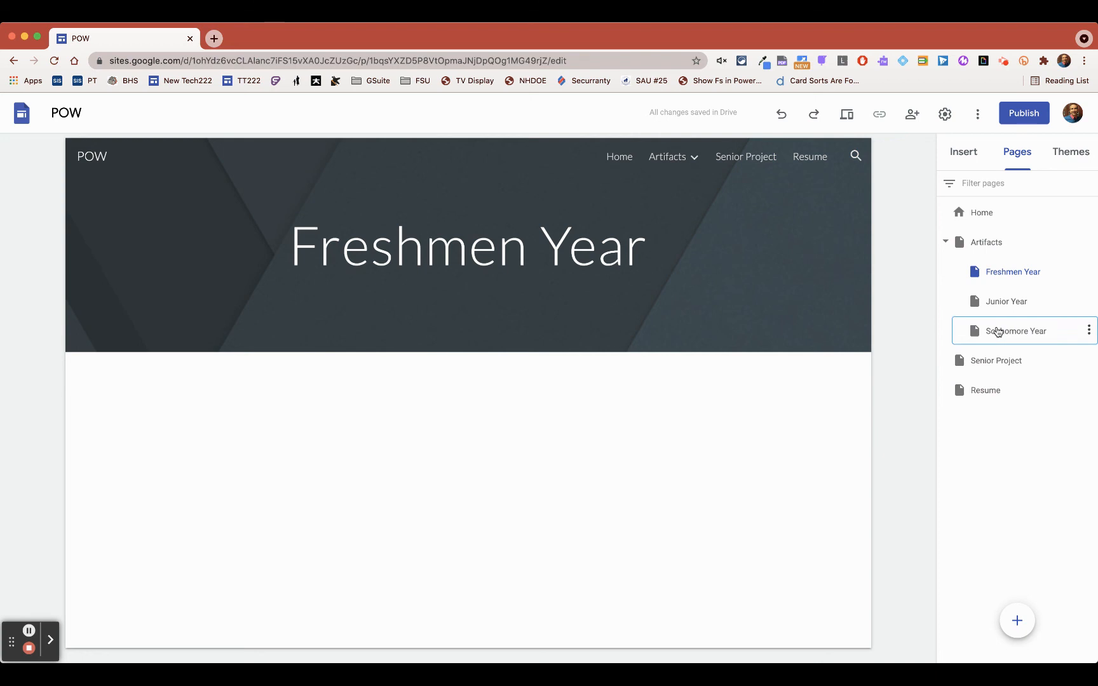
left_click_drag(997, 331, 999, 294)
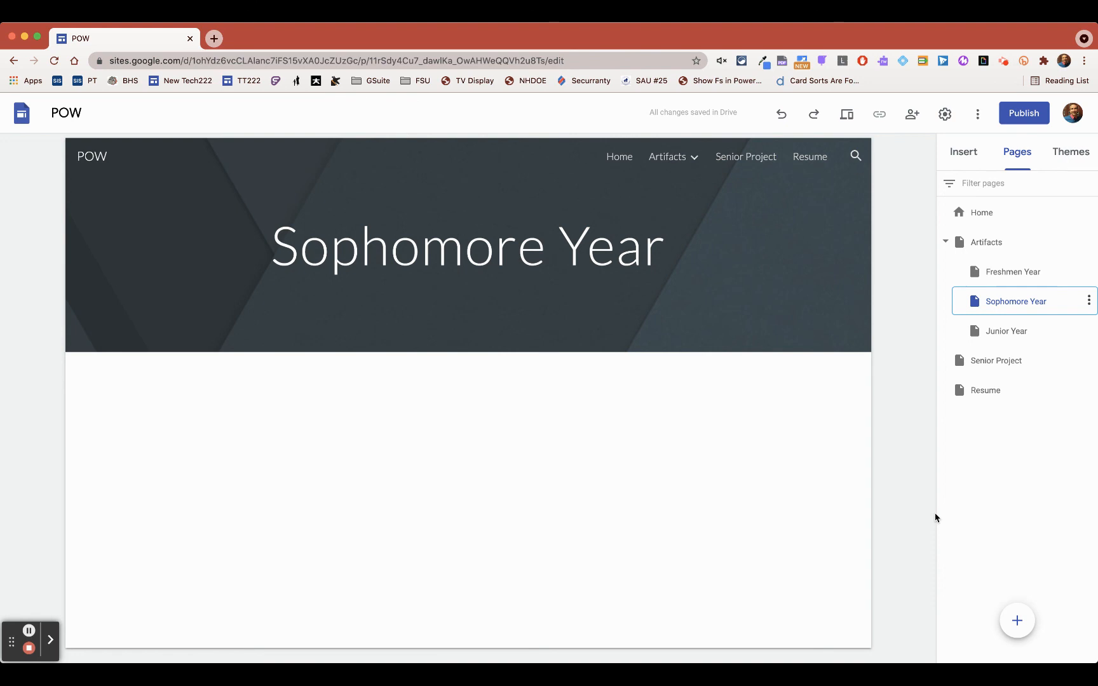
- Apply the Vision theme to the site and try its purple and green color options
left_click(1070, 153)
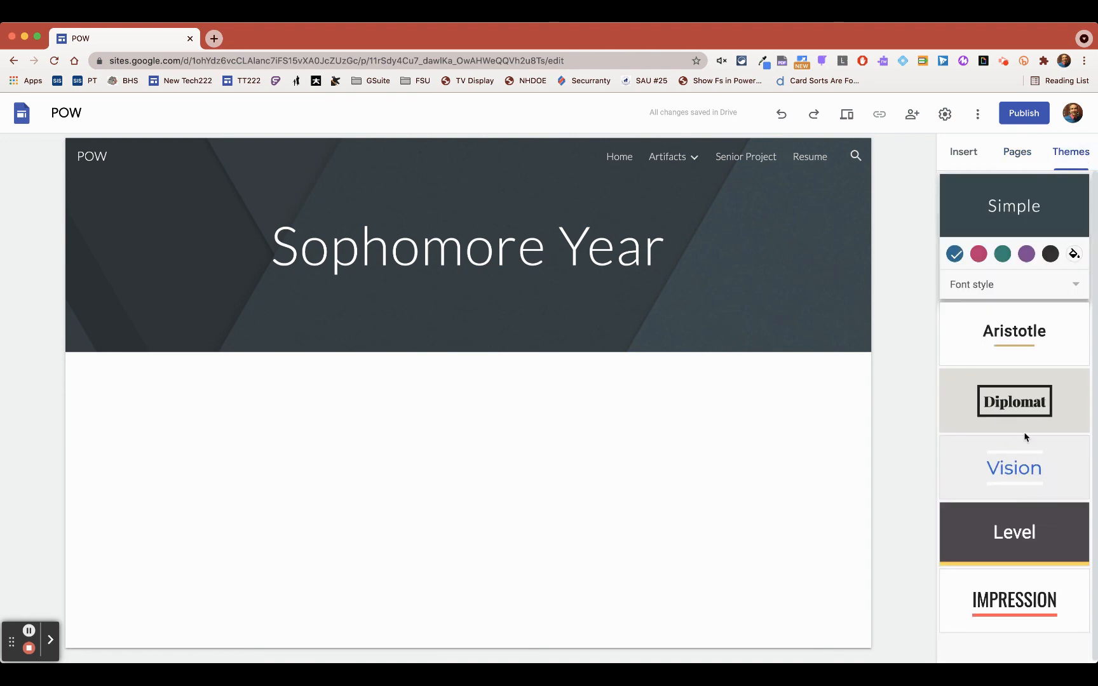
scroll(1029, 494, "down", 1)
left_click(1012, 475)
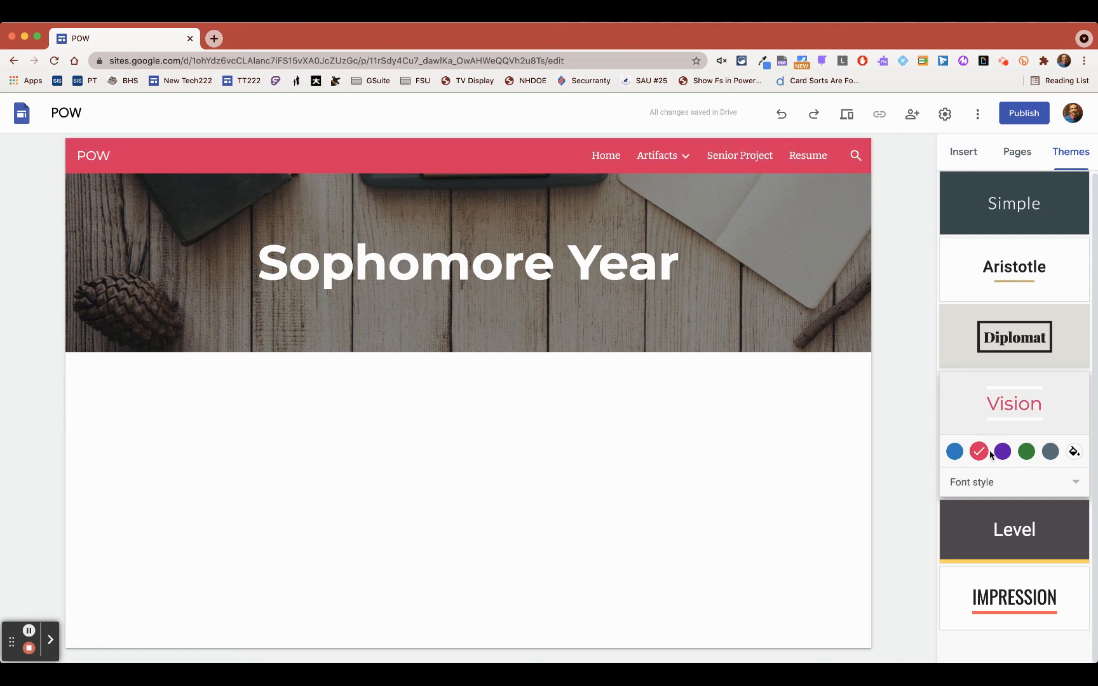
left_click(1002, 452)
left_click(1027, 453)
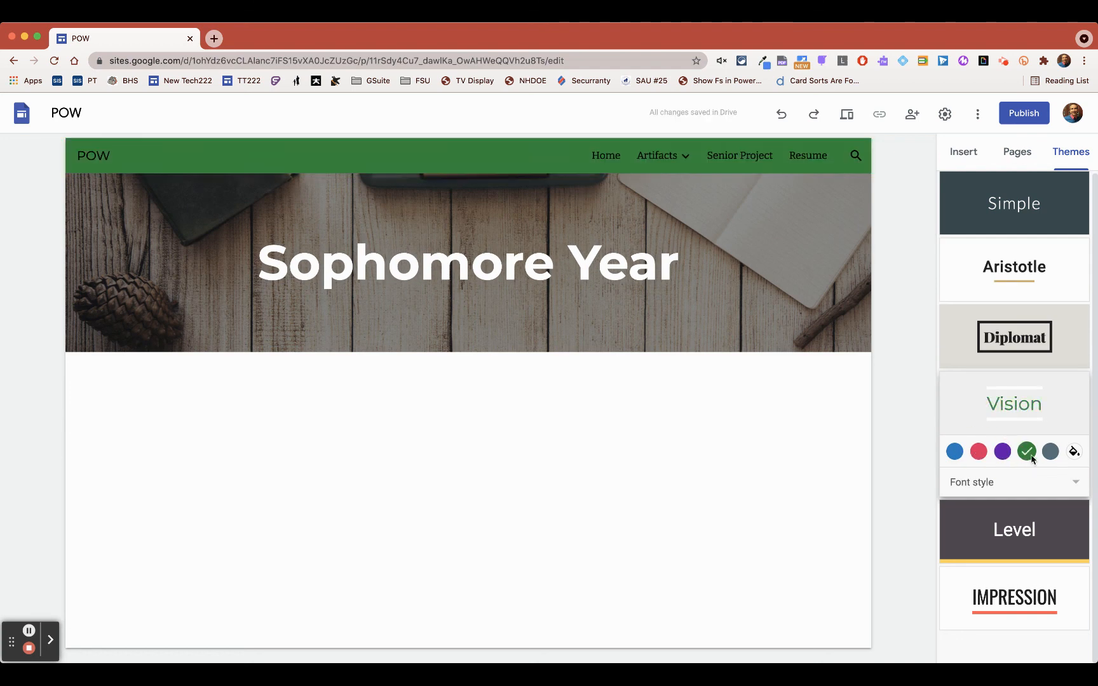
- Set a custom color of #9e6a6a for the Vision theme
left_click(1074, 452)
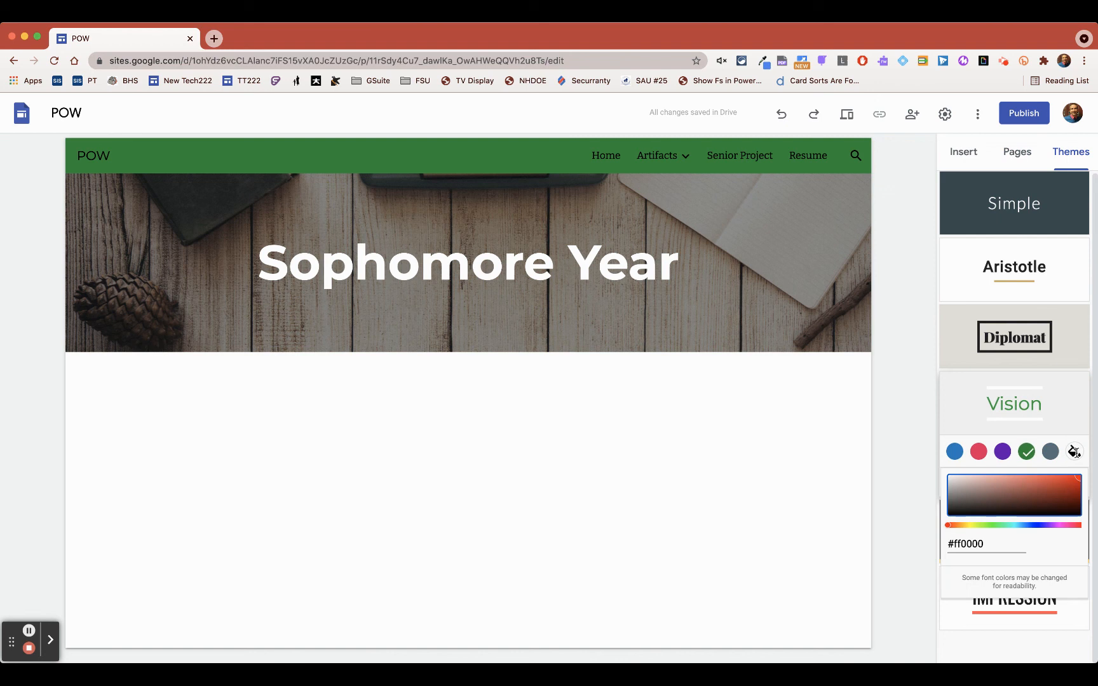
left_click(1008, 501)
left_click(992, 491)
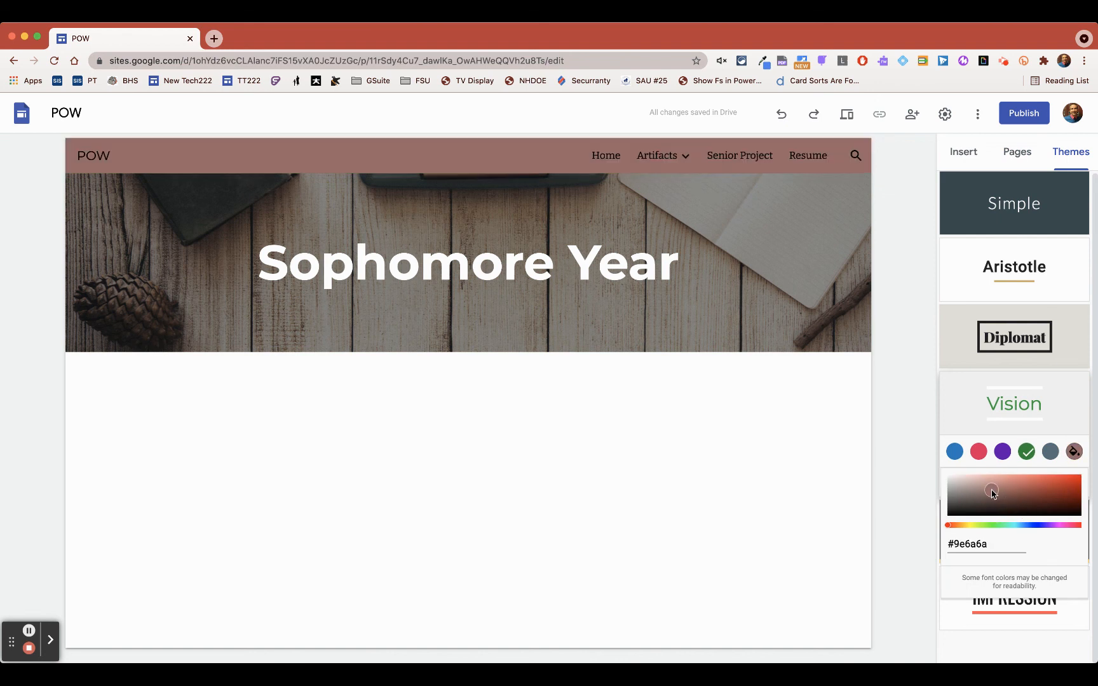
left_click(961, 429)
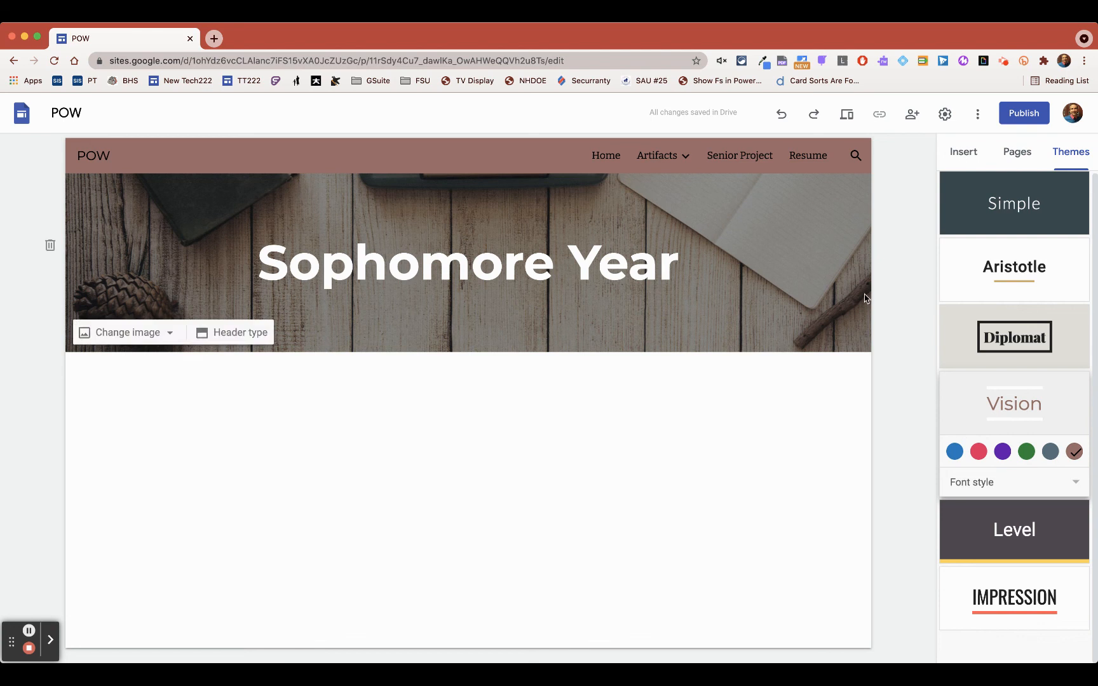
left_click(964, 152)
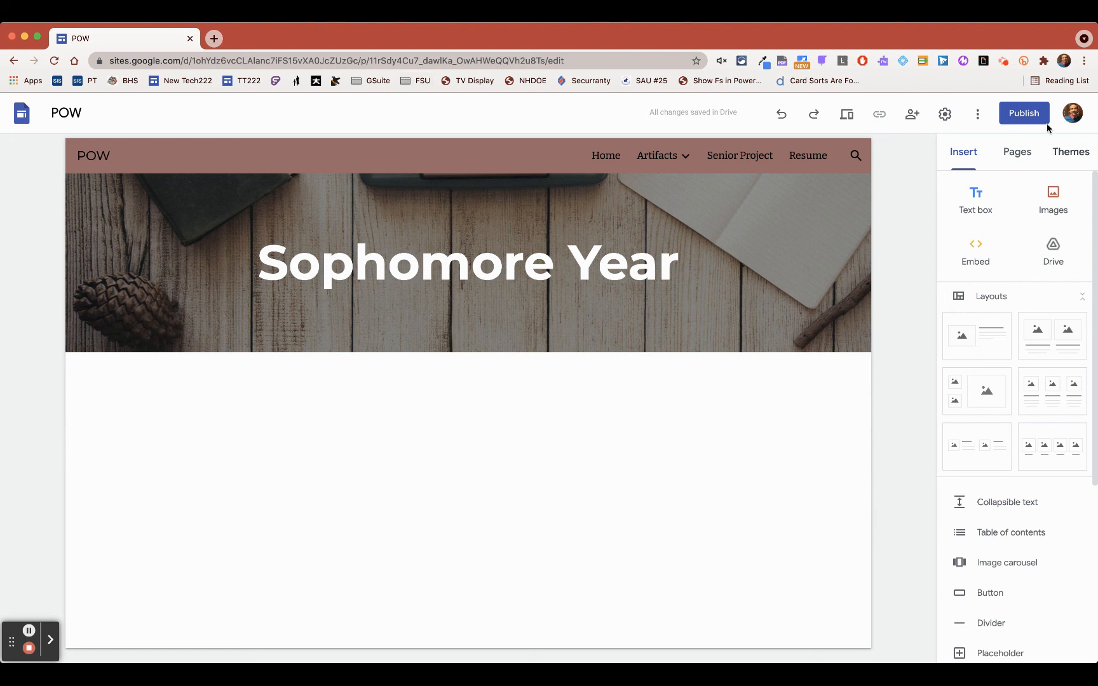
left_click(1026, 116)
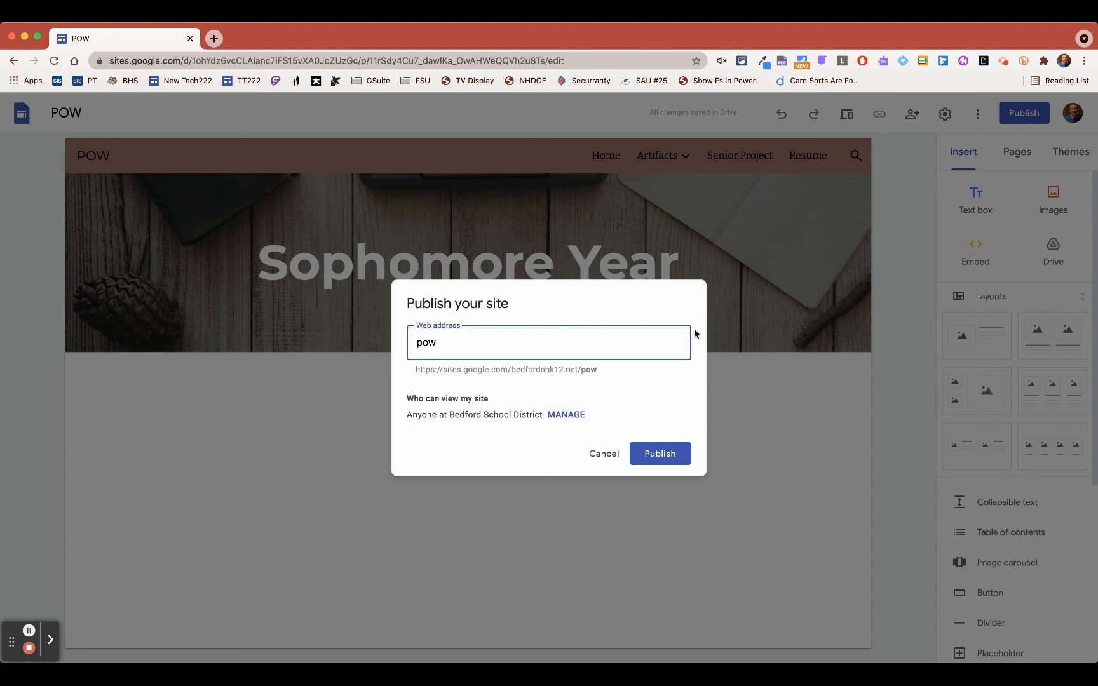
left_click_drag(444, 343, 392, 345)
type("pow")
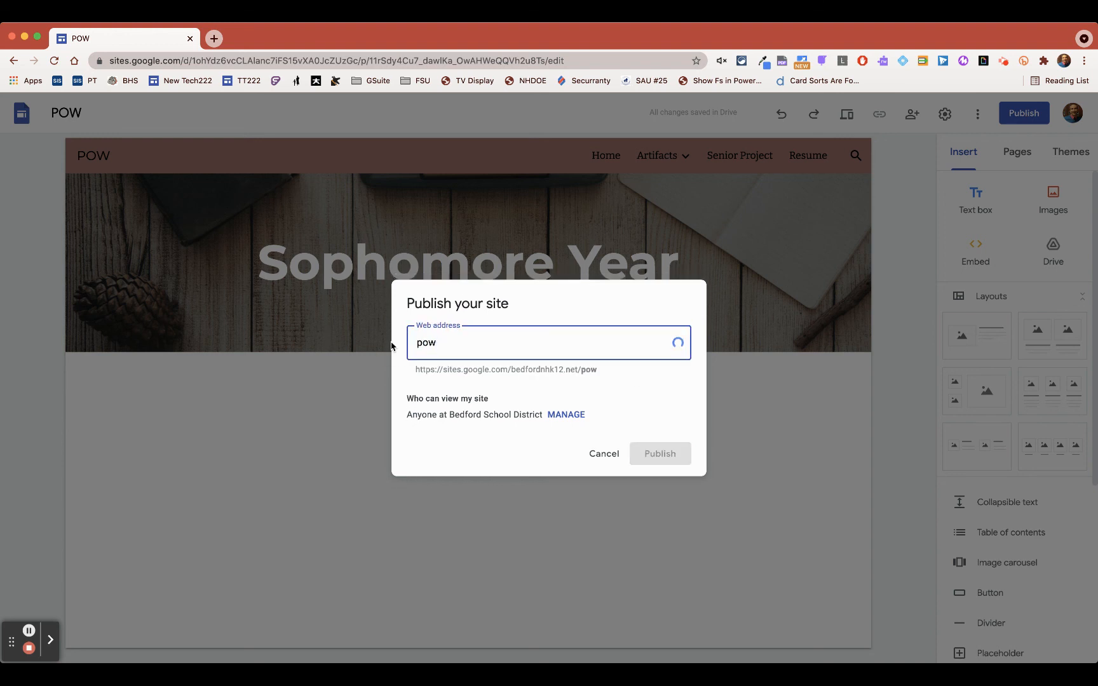
type("-999999999999999")
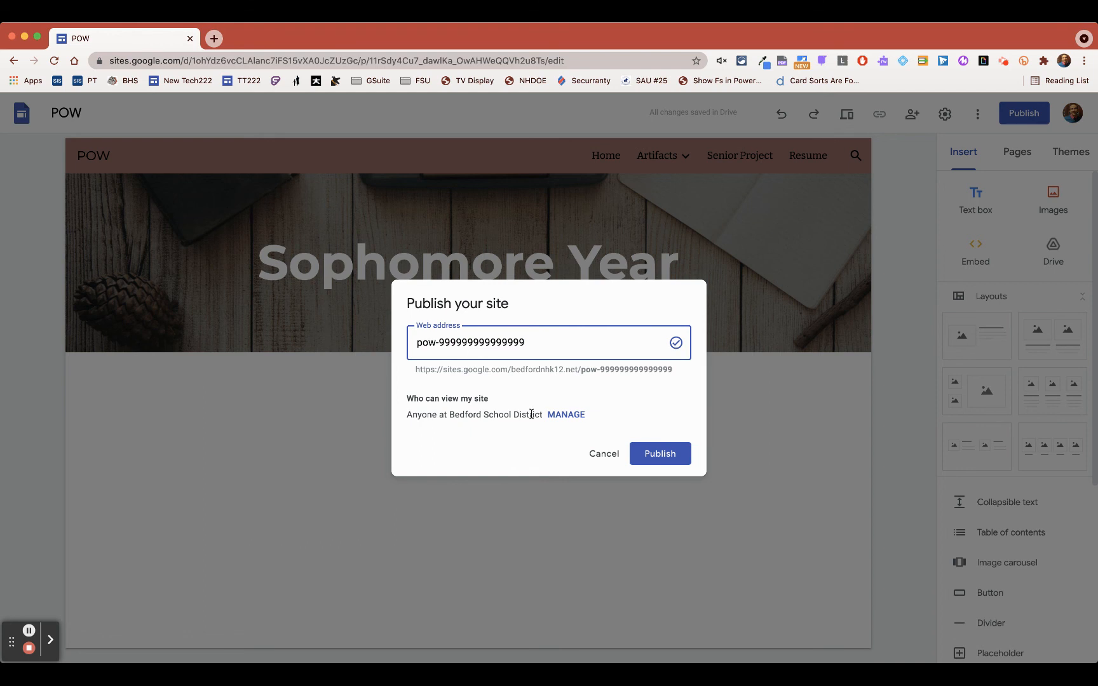
left_click(554, 419)
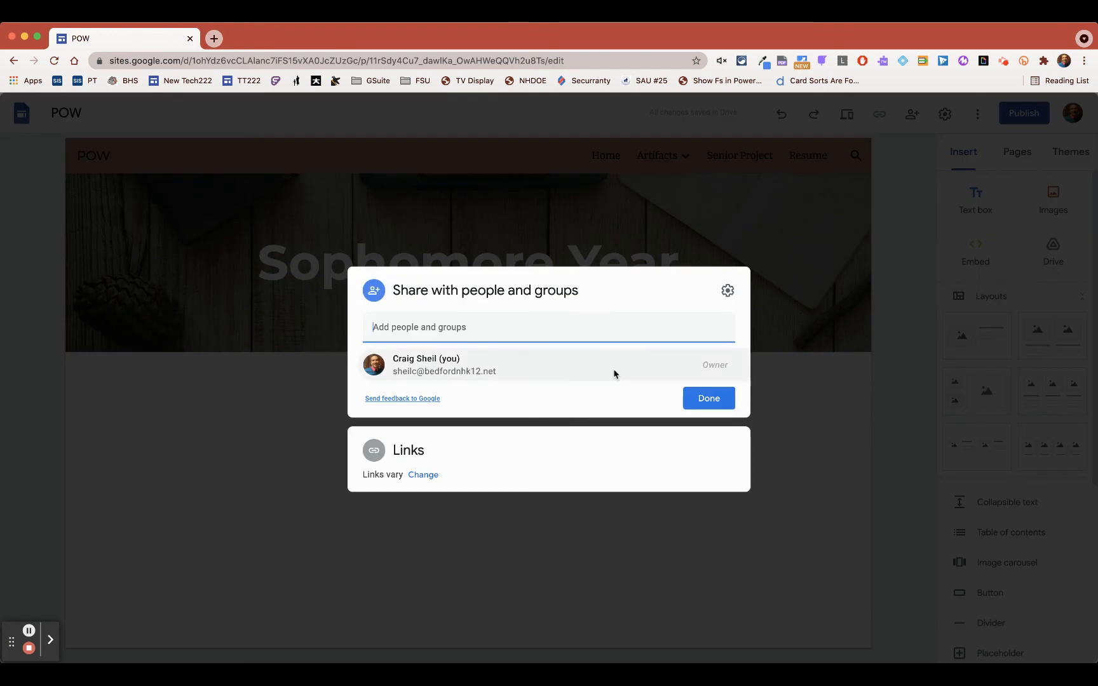
left_click(423, 475)
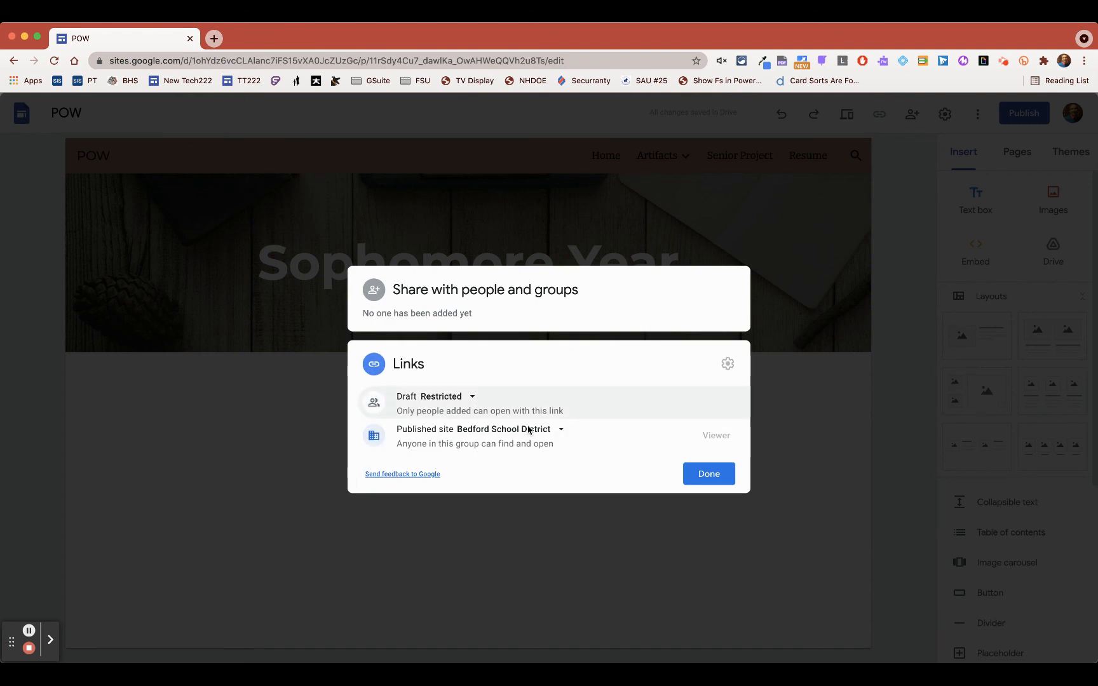
left_click(777, 410)
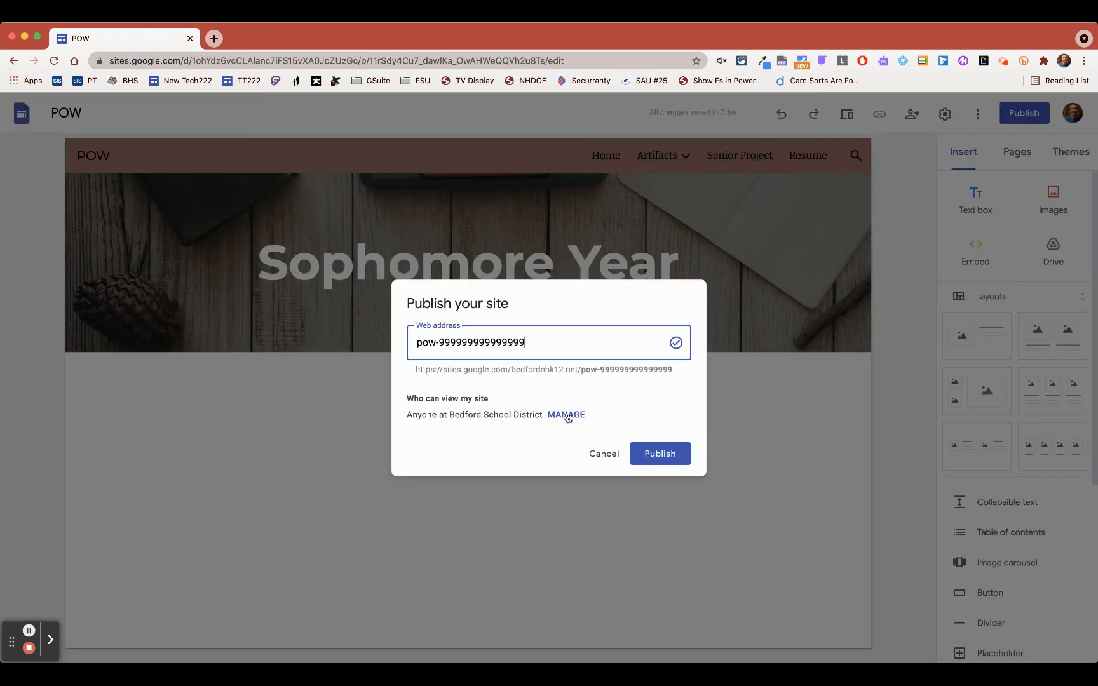
- Change who can view the published site to Public in the link sharing settings
left_click(575, 416)
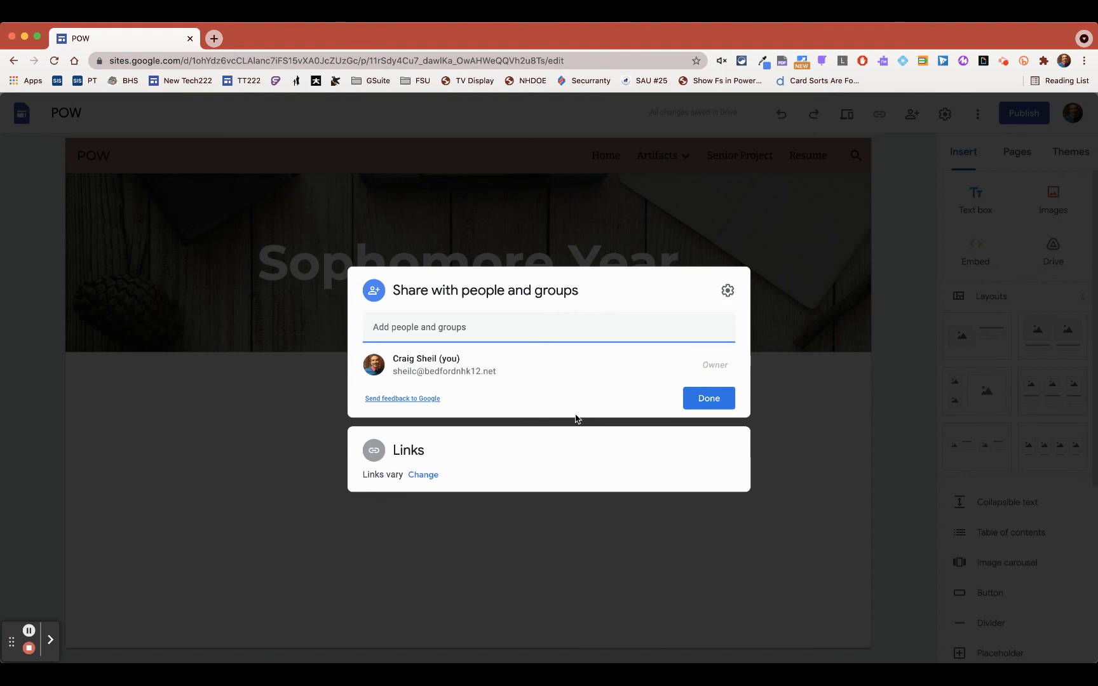
left_click(423, 475)
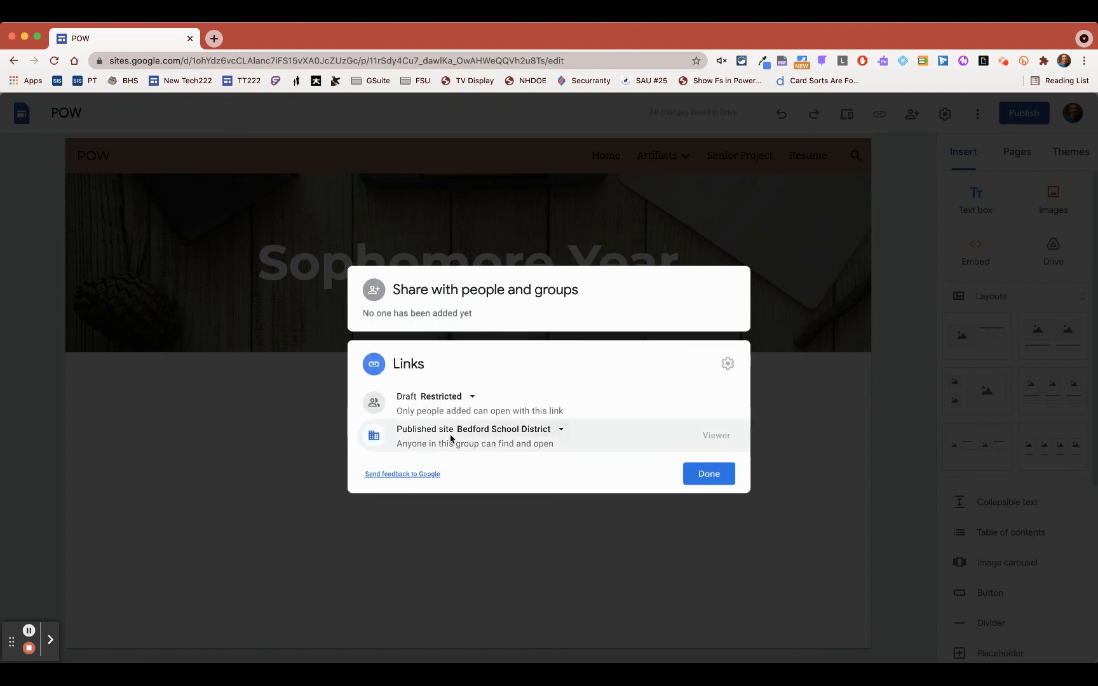
left_click(554, 431)
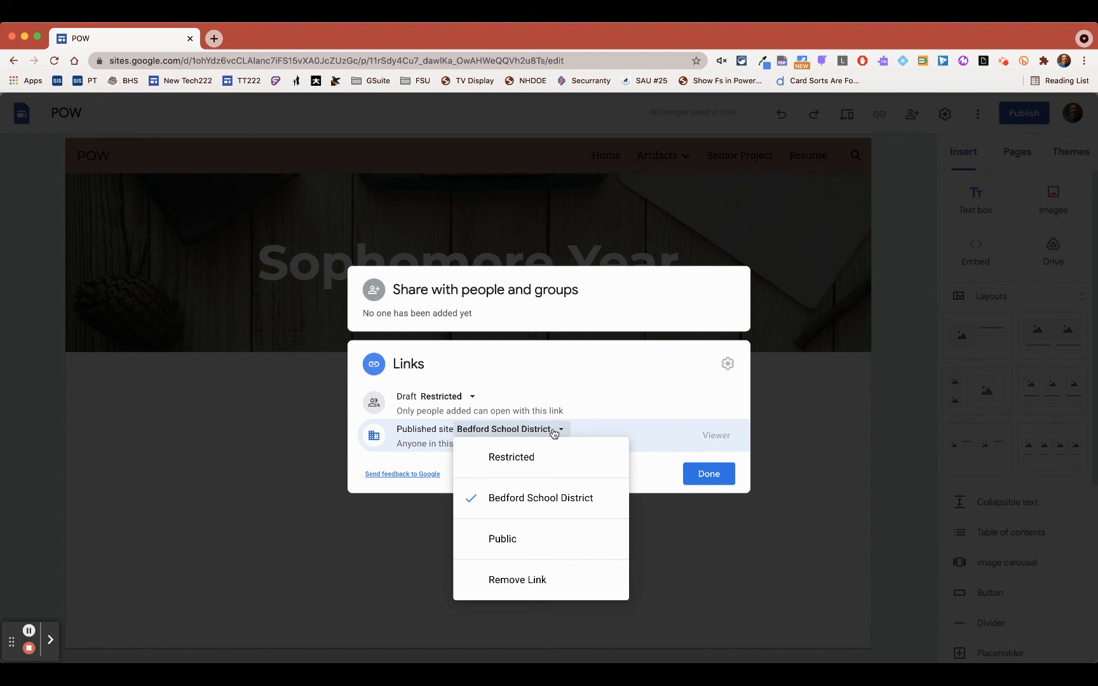
left_click(535, 538)
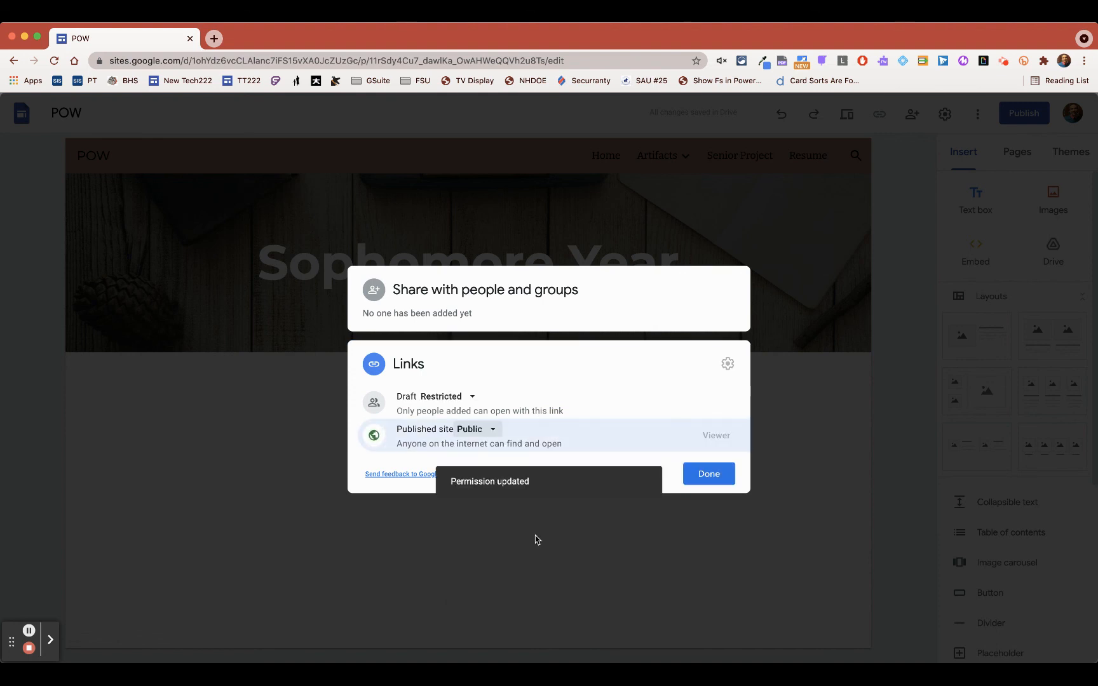
left_click(713, 481)
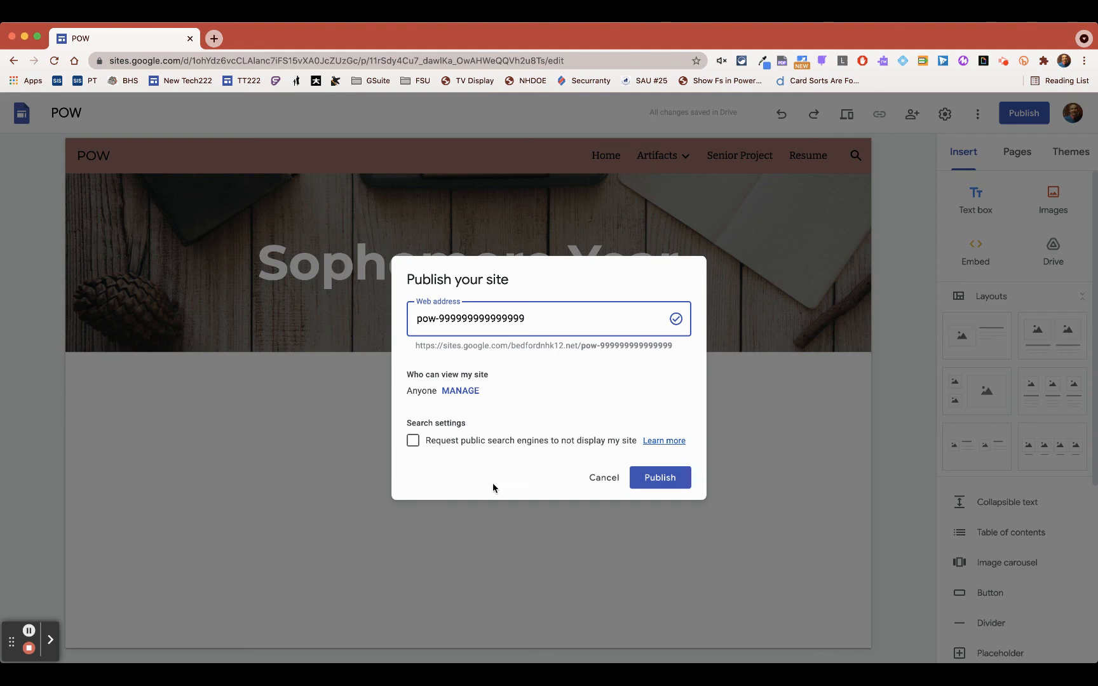
- Request that public search engines not display the site, and publish it
left_click(413, 441)
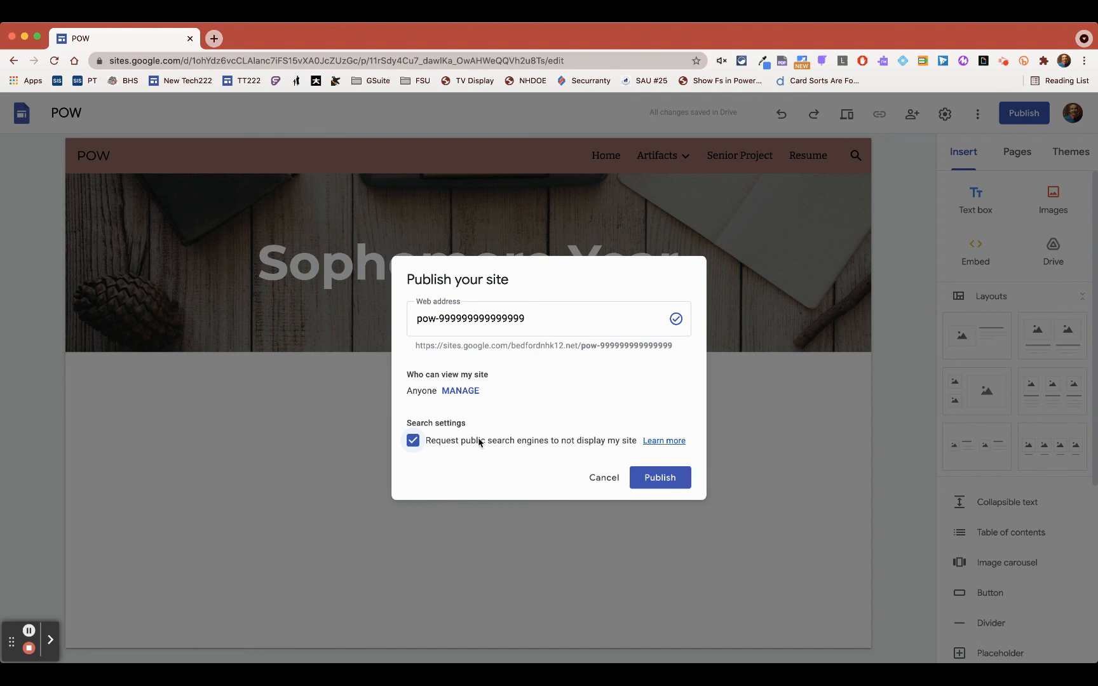
left_click(673, 484)
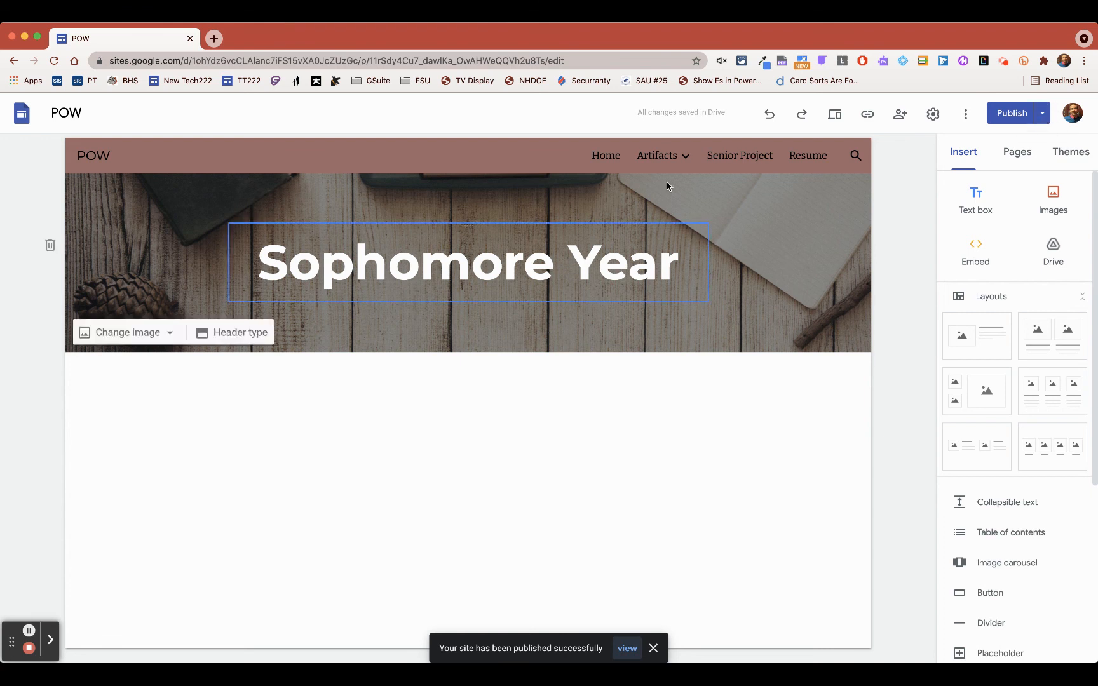
- Open the Freshmen Year page and insert the layout with a single image beside a heading and text
mouse_move(678, 167)
left_click(675, 197)
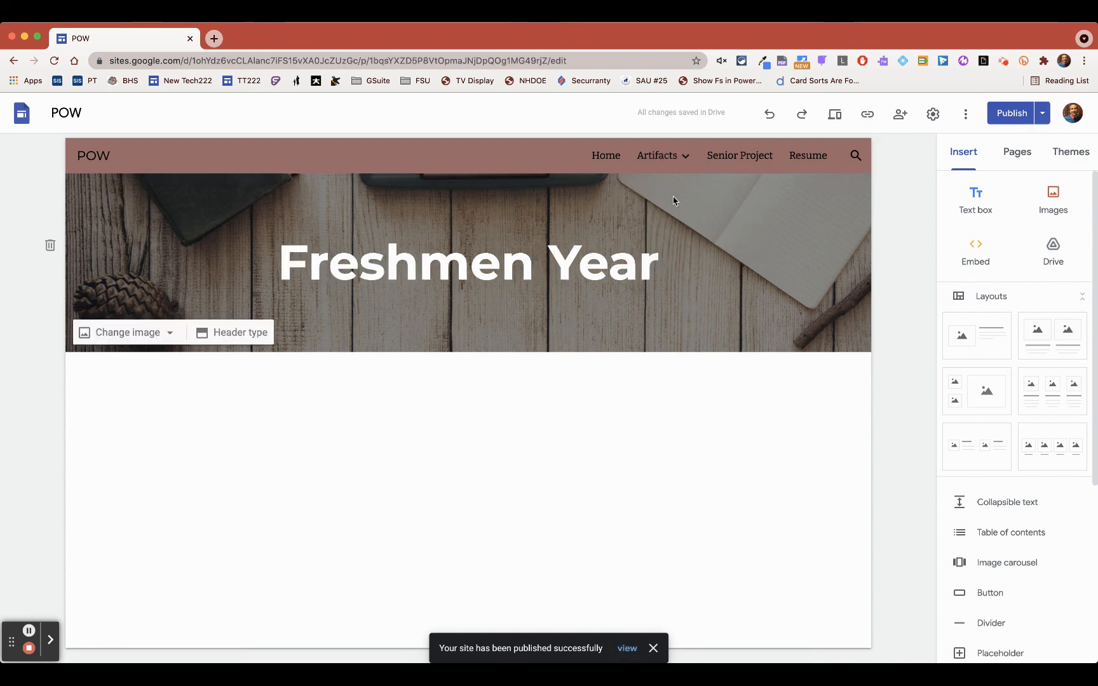
left_click(432, 438)
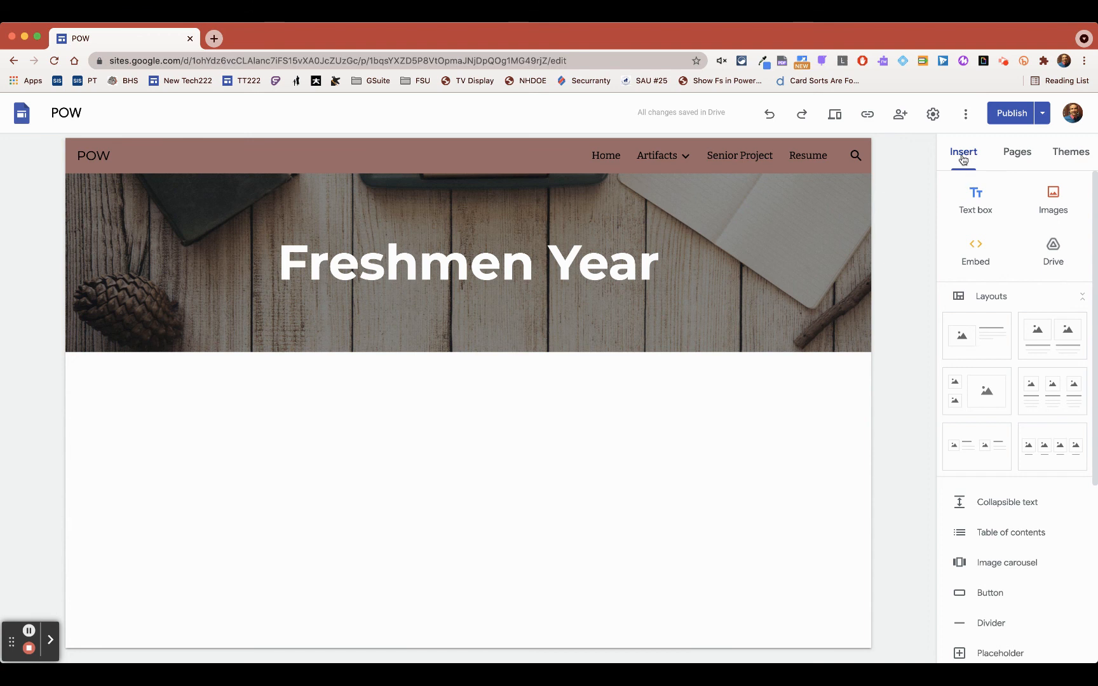
left_click(986, 339)
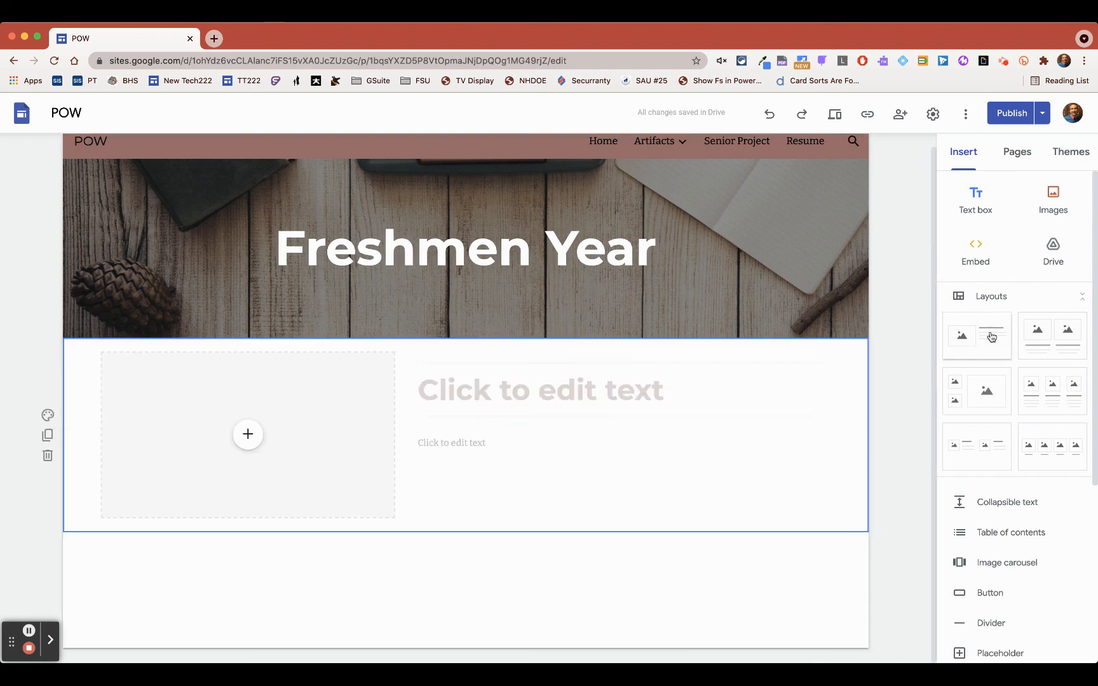
- Enter "Wellness I Project" as the heading of the new layout on the Freshmen Year page
left_click(541, 398)
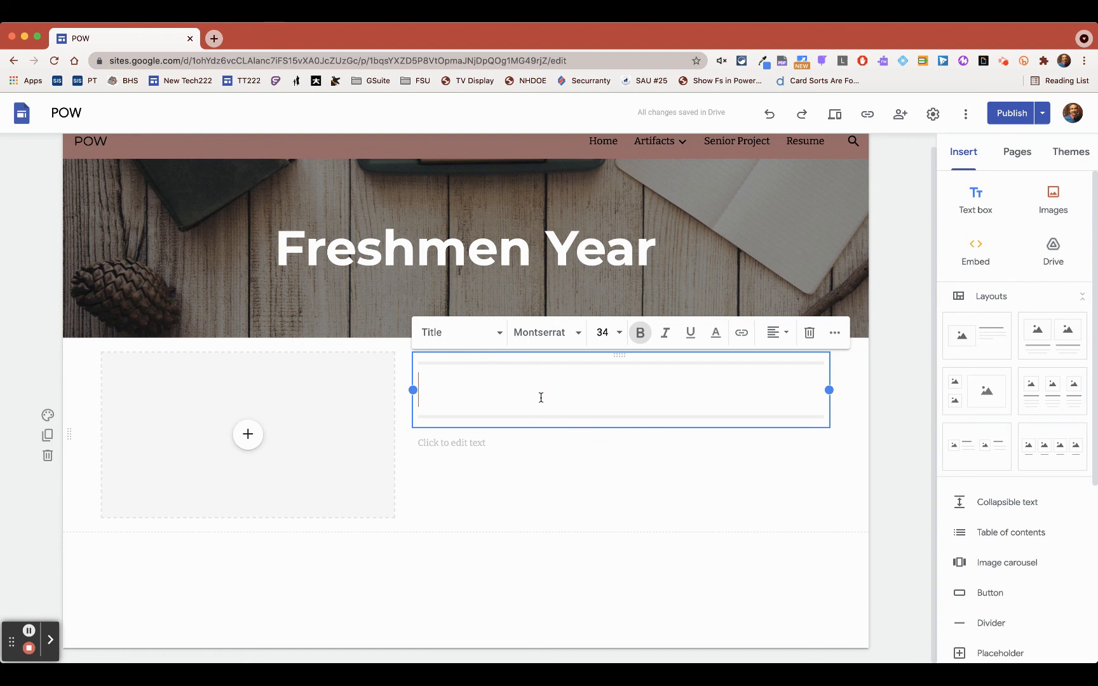
type("Wellness")
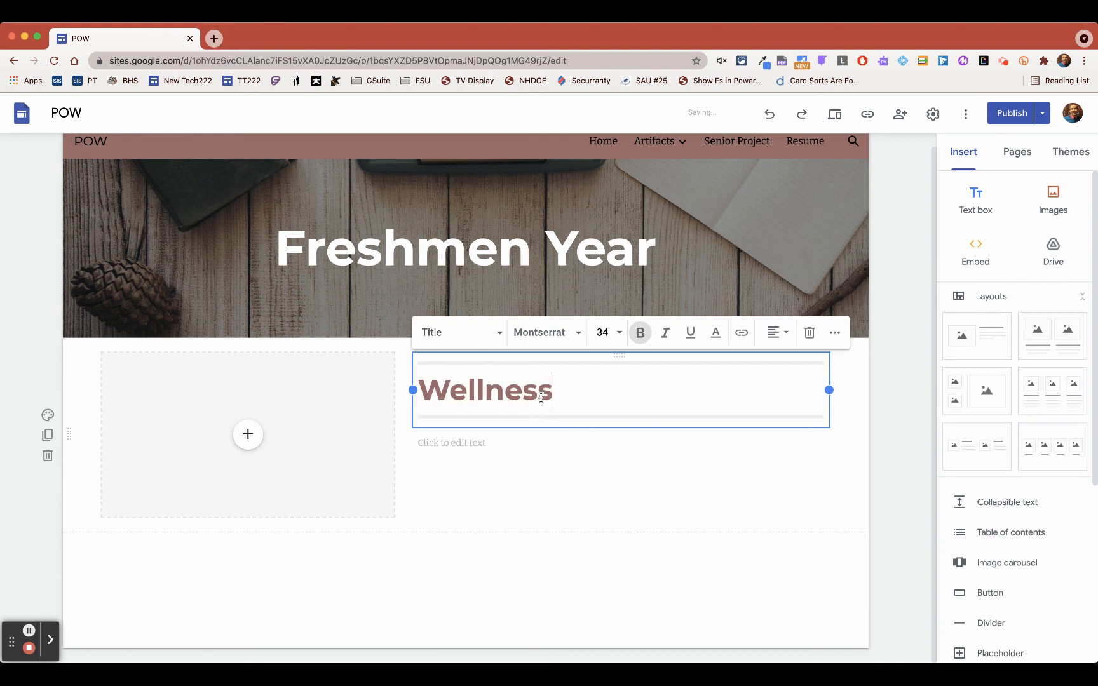
type(" I pr")
key("BackSpace")
key("BackSpace")
type("Pro")
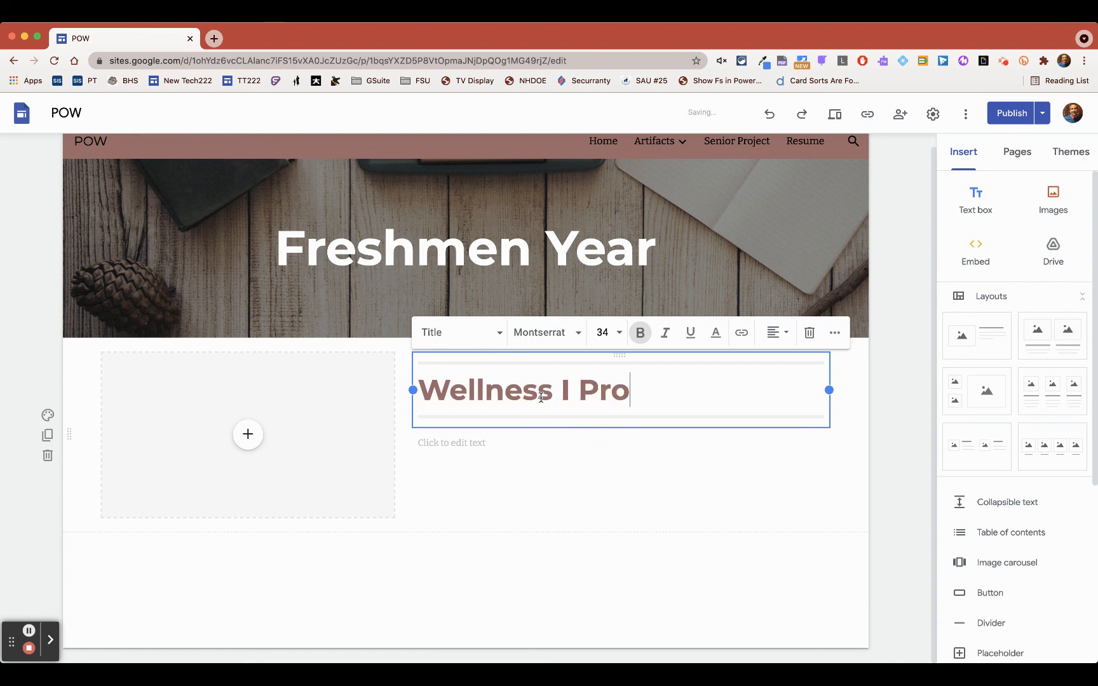
type("ject")
- Fill the text below the heading with two placeholder lines, "jfdkljflkdasjklfjda" and "fjdaklfjdaskljfskal"
left_click(447, 450)
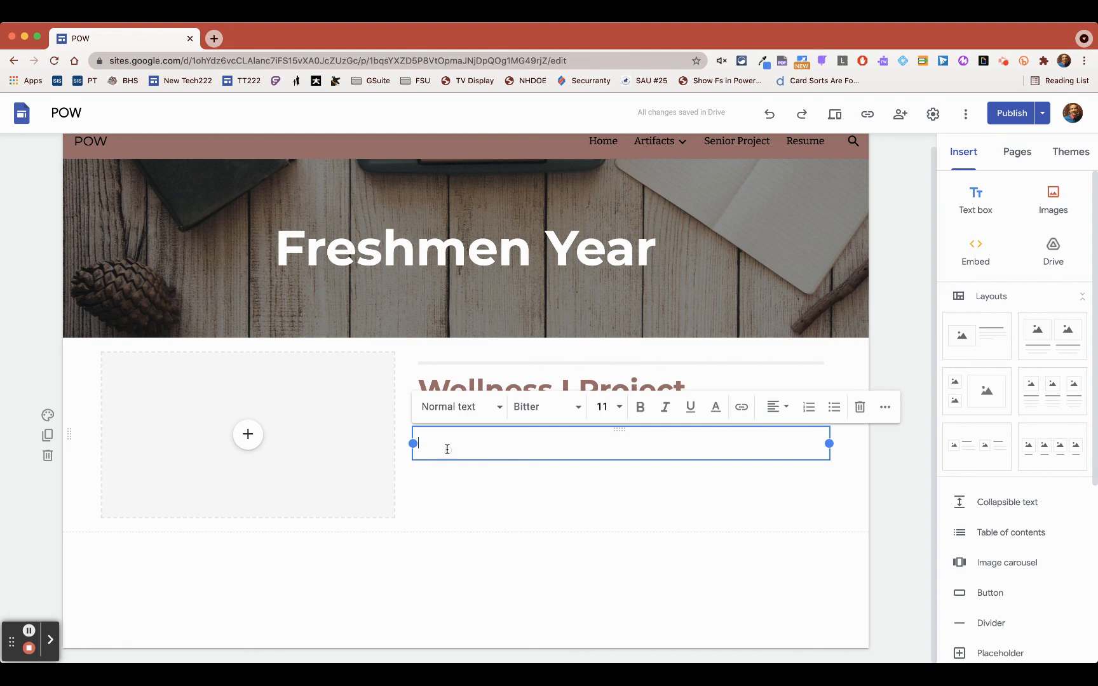
type("jfdkljflkdasjklfjda")
key("Return")
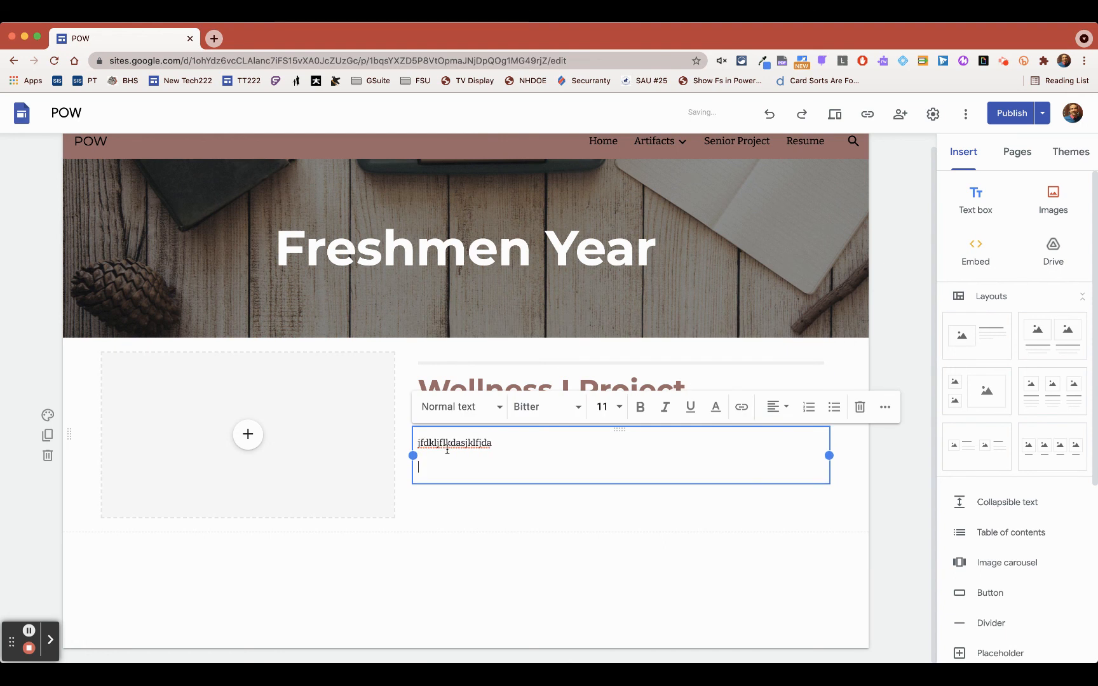
type("fjdaklfjdaskljfskal")
key("Return")
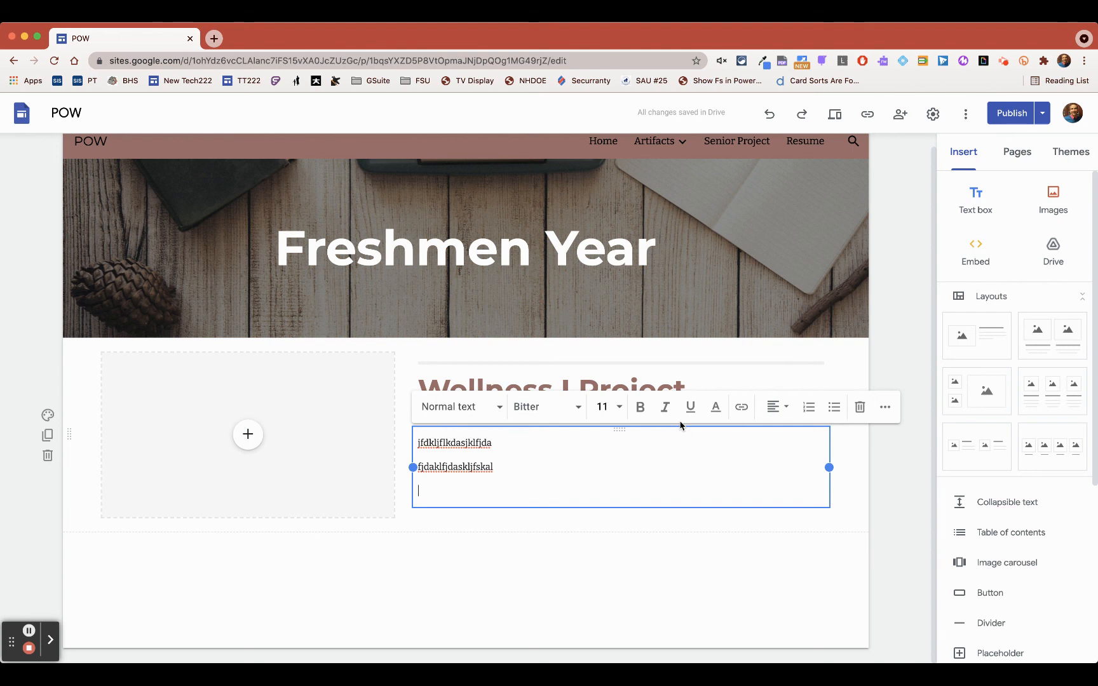
- Review the draft changes to the Freshmen Year page and publish them
left_click(1015, 115)
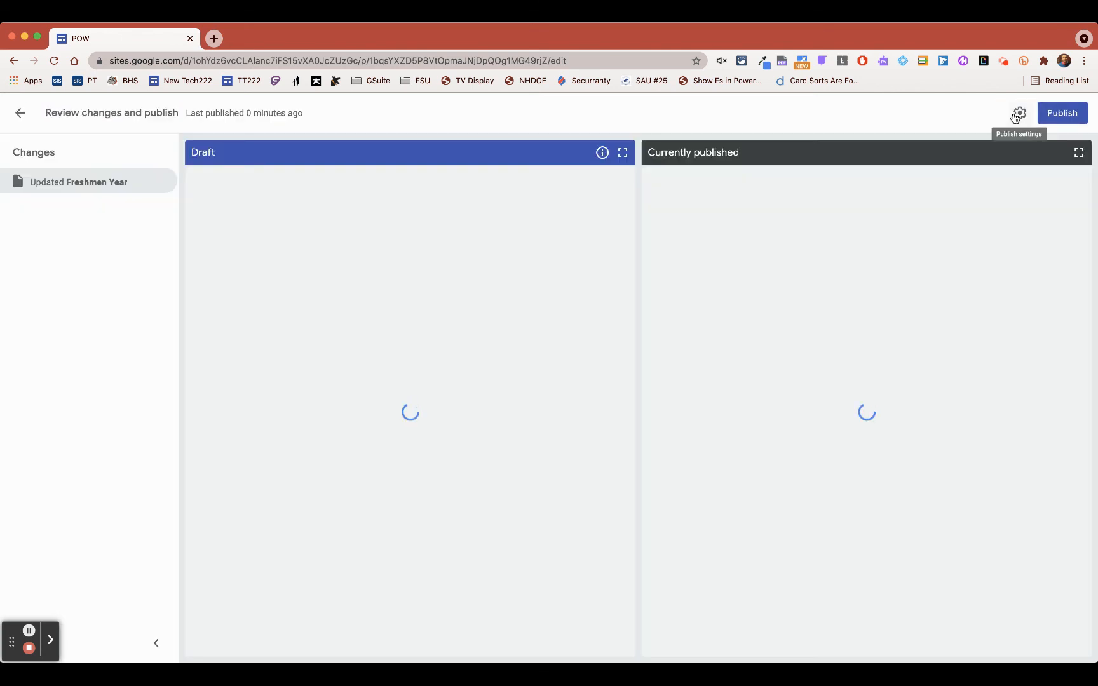
scroll(438, 445, "down", 4)
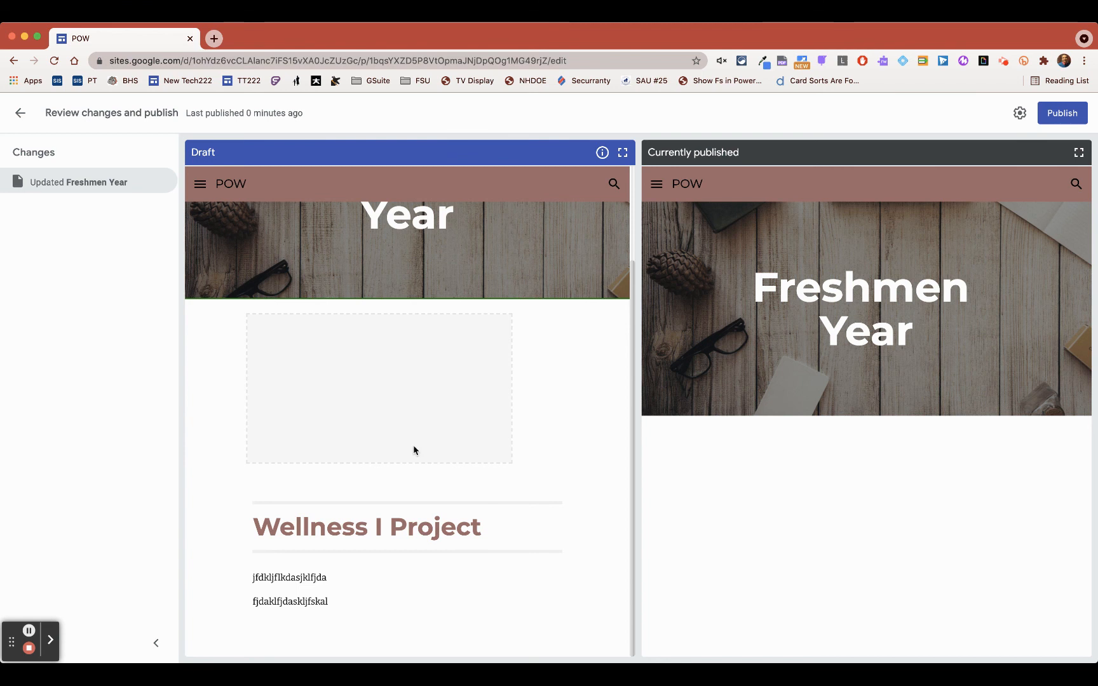
left_click(1063, 114)
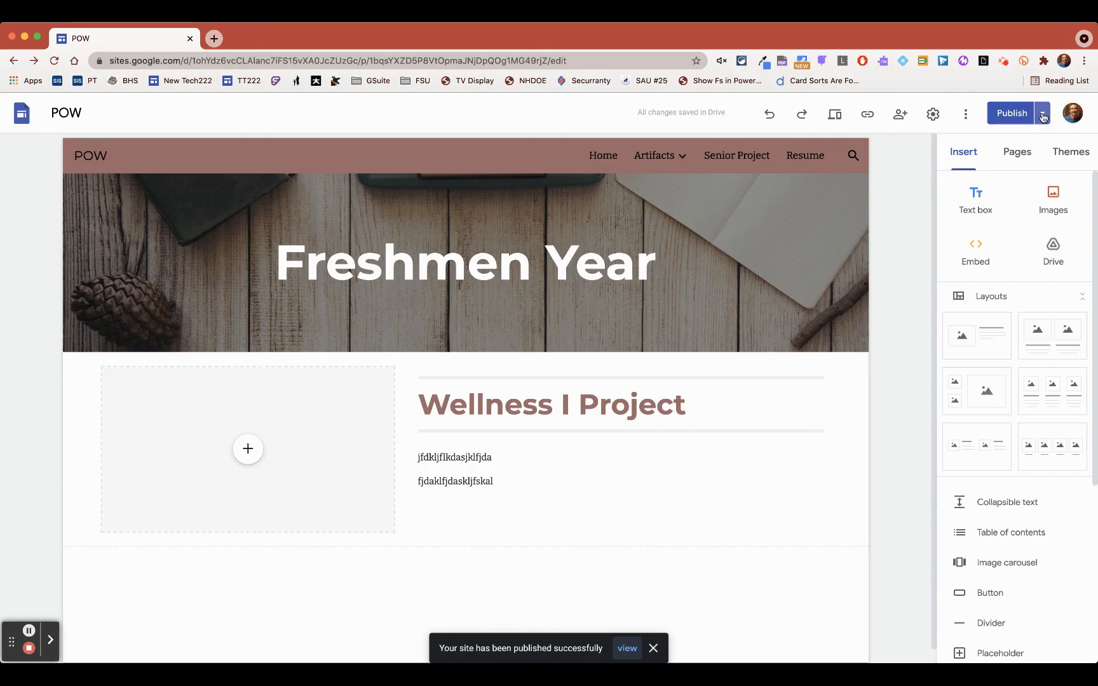
- View the published site, look through its Home, Artifacts and Senior Project pages, and close it to return to the editor
left_click(1043, 115)
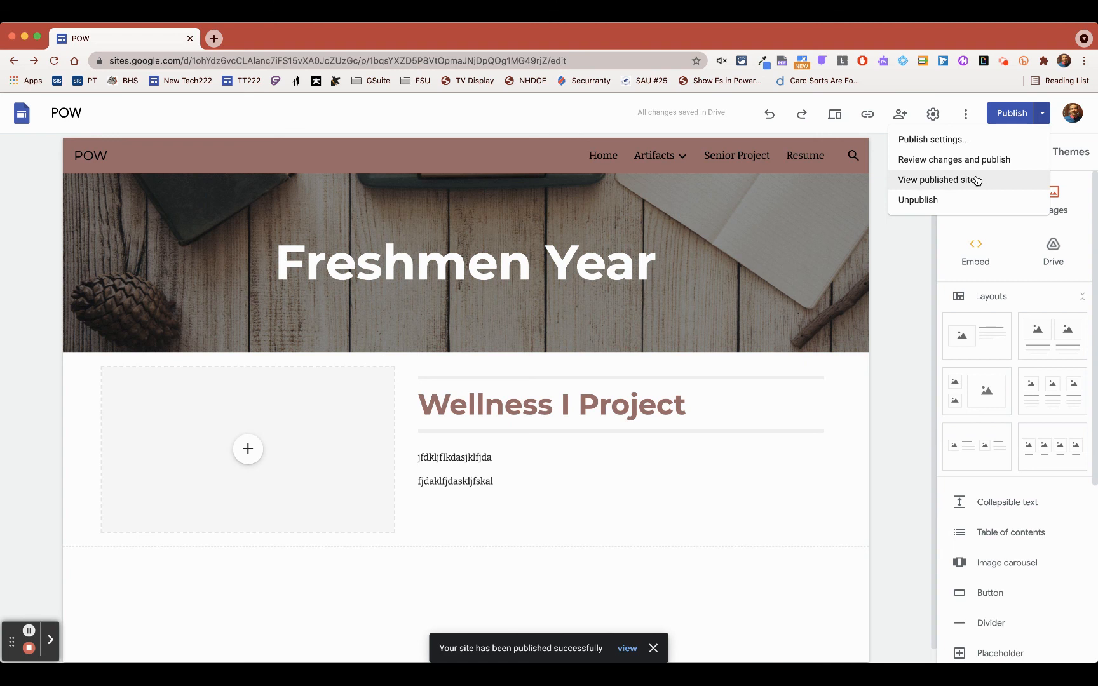
left_click(977, 180)
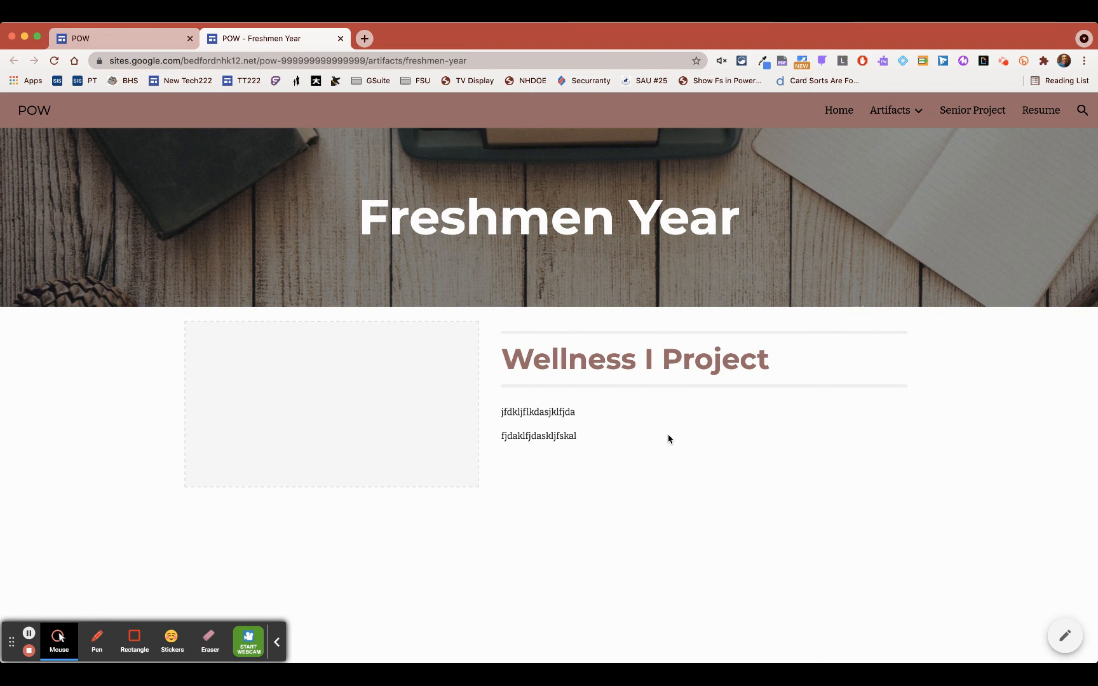
left_click(839, 110)
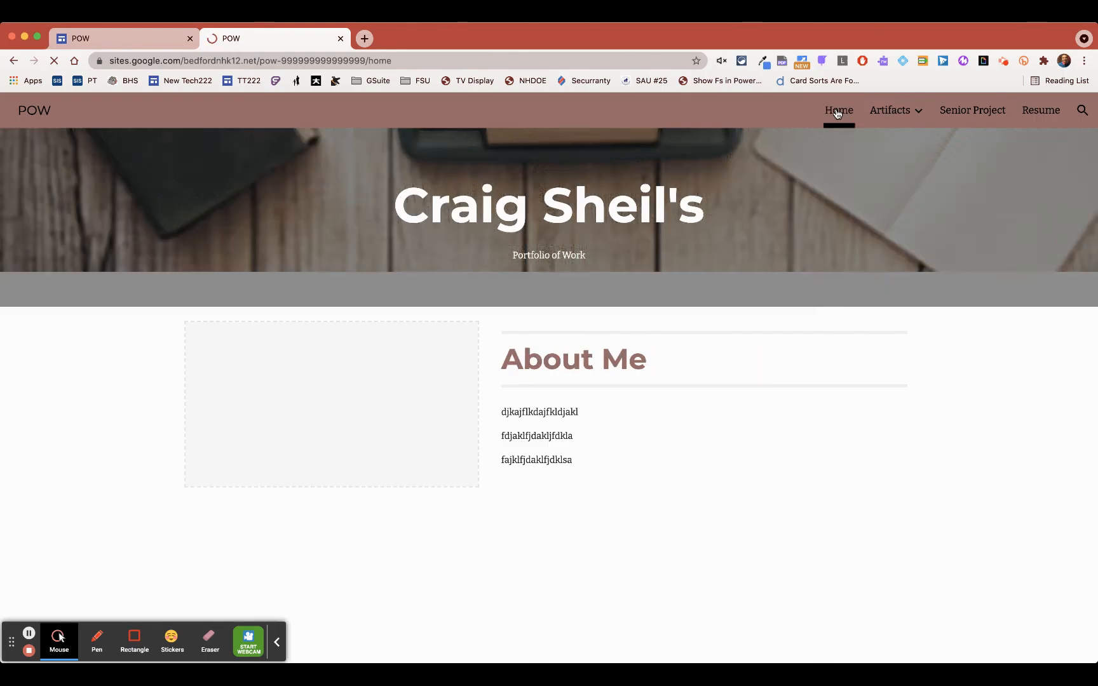
mouse_move(889, 111)
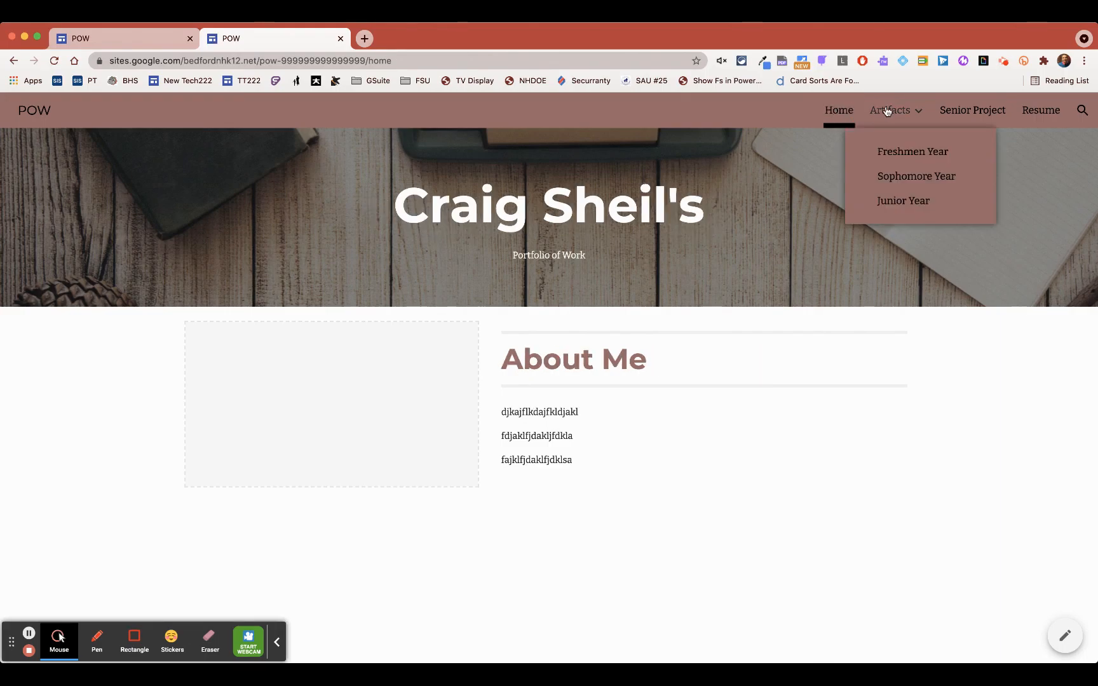
left_click(972, 111)
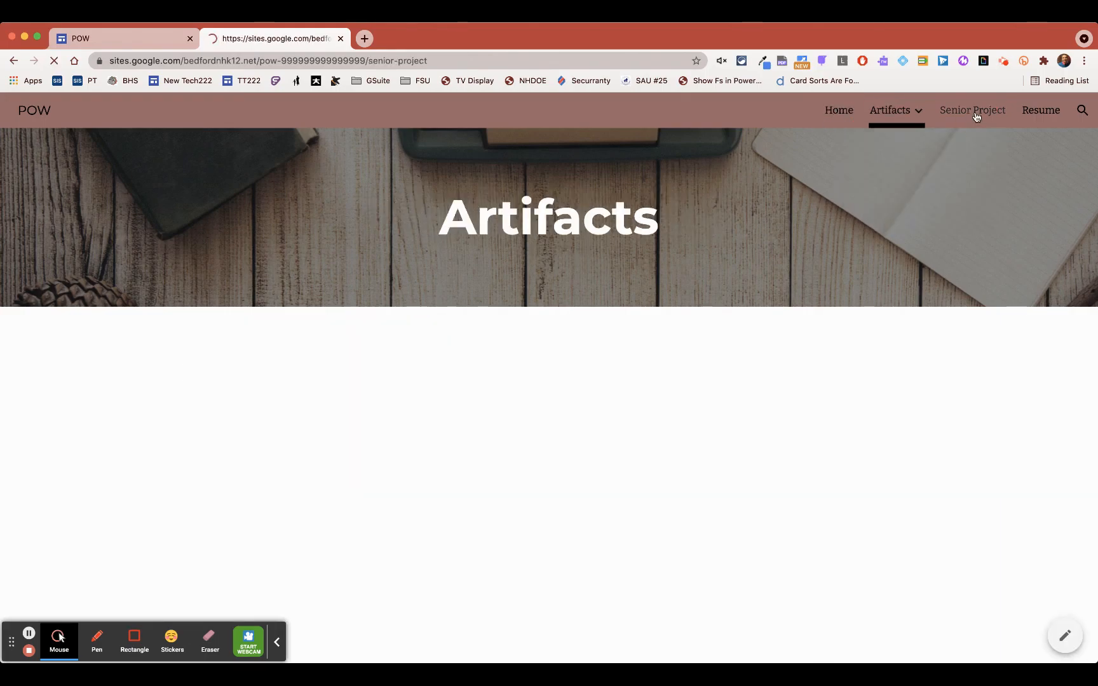
left_click(277, 643)
scroll(408, 341, "down", 2)
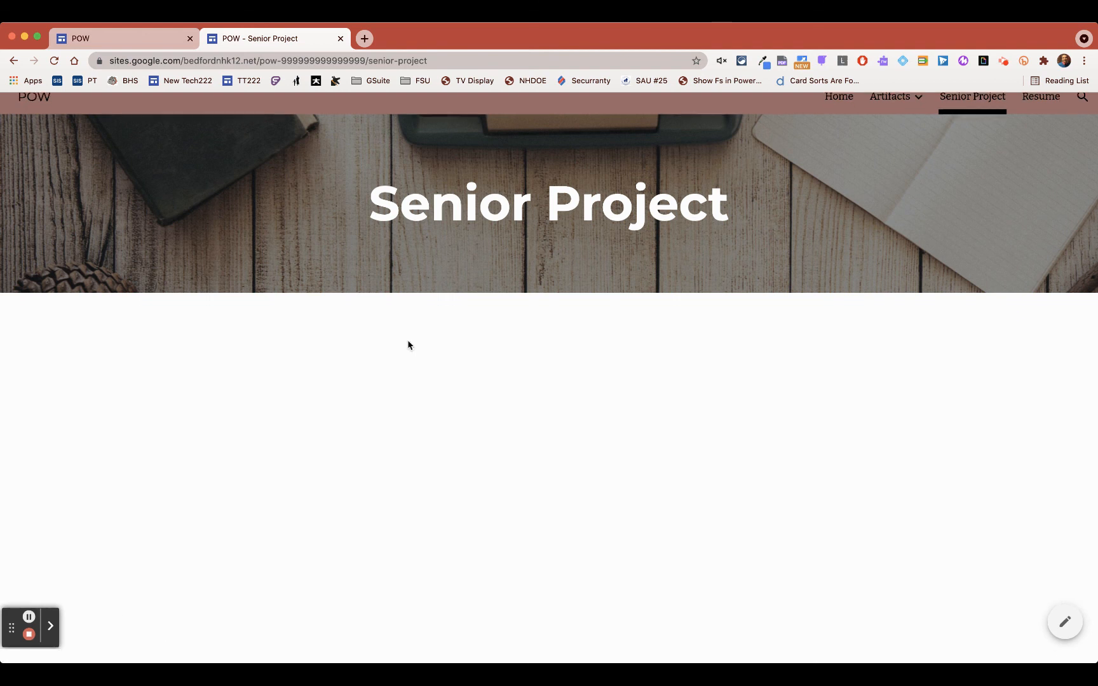
left_click(341, 38)
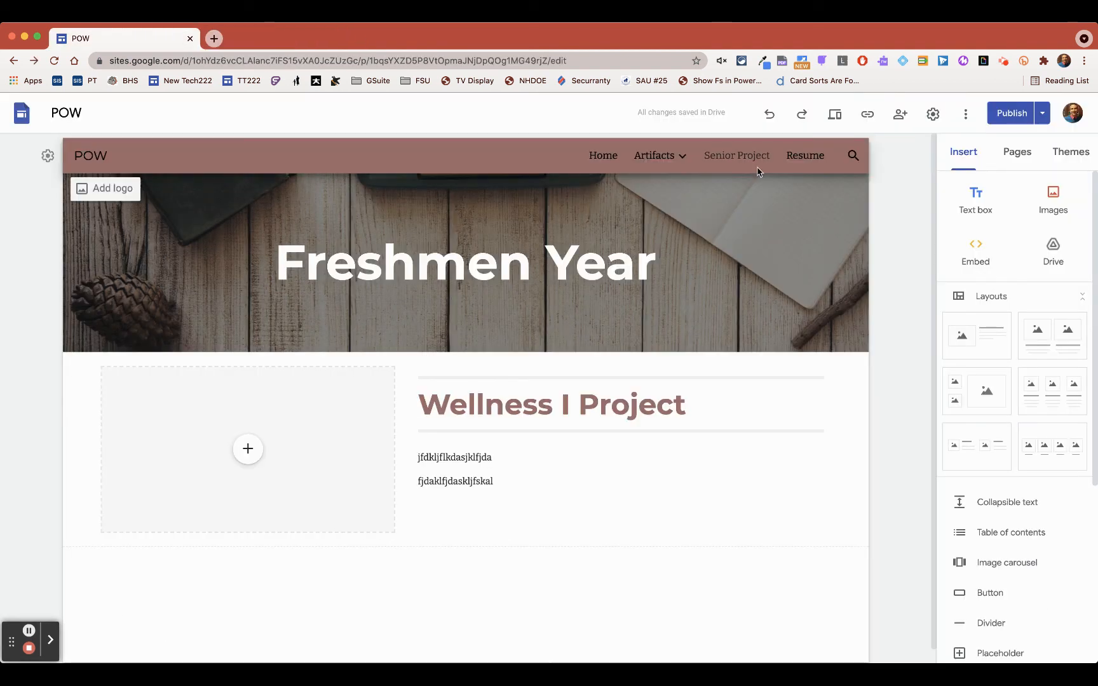
- Preview the Freshmen Year page at phone, tablet and large screen sizes
left_click(835, 116)
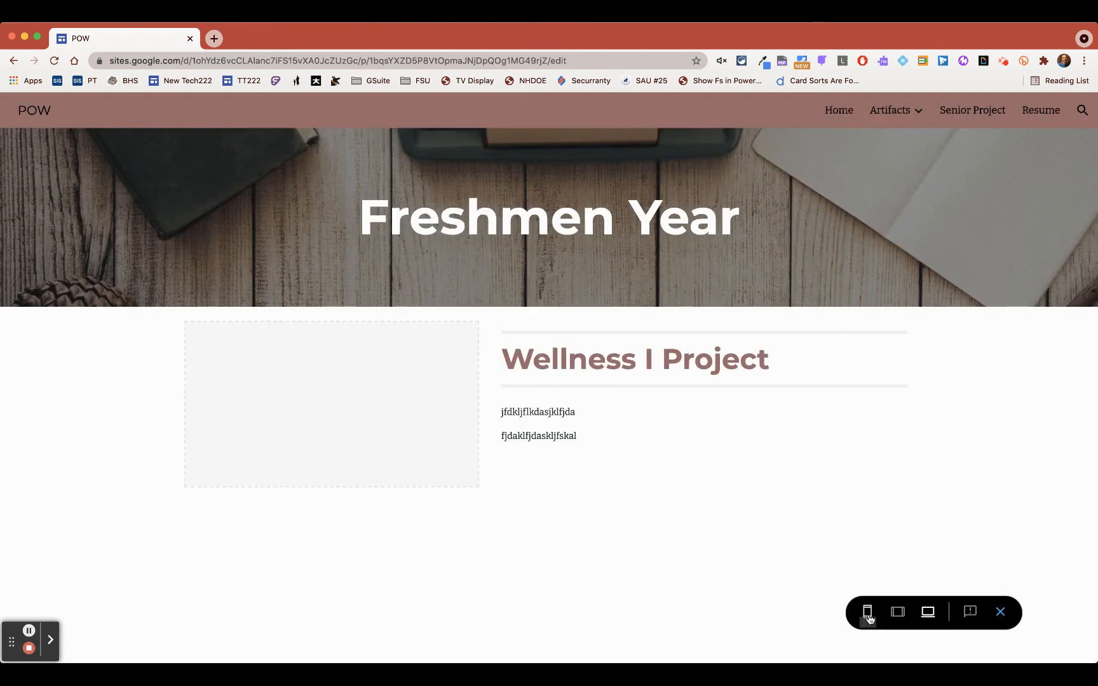
left_click(868, 615)
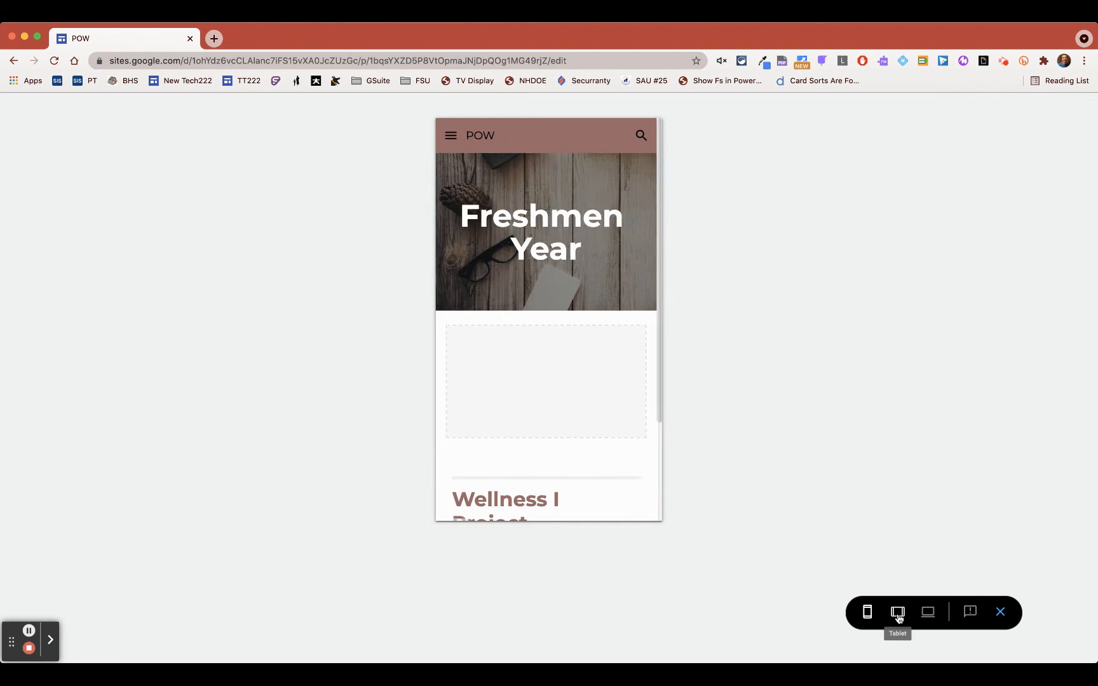
left_click(898, 615)
left_click(928, 612)
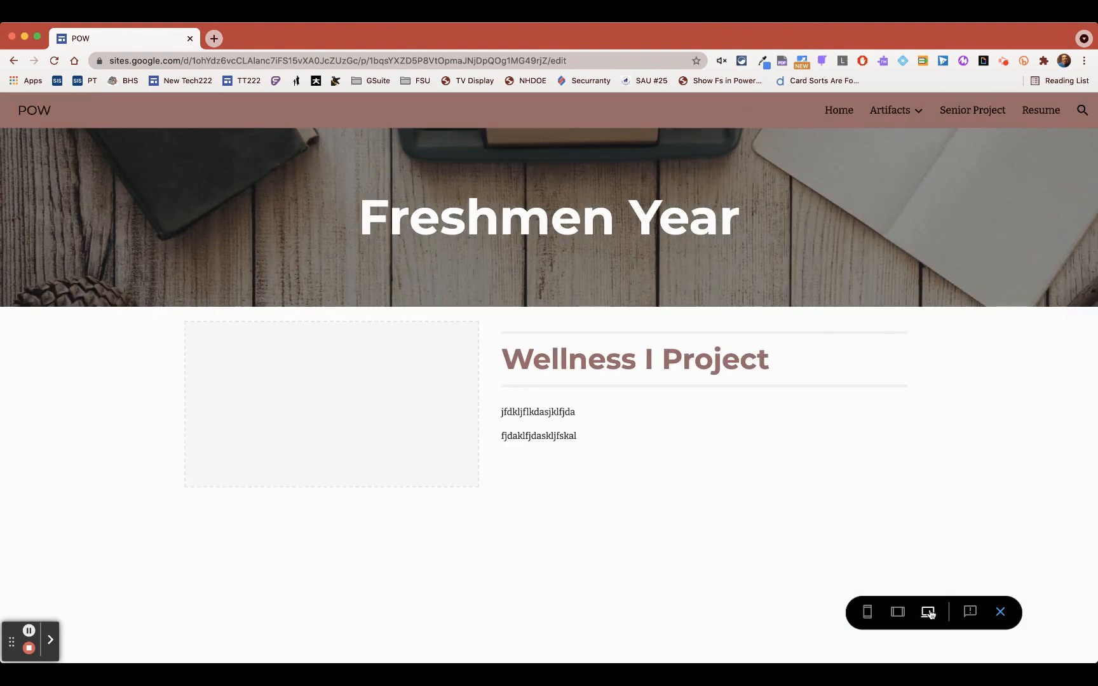